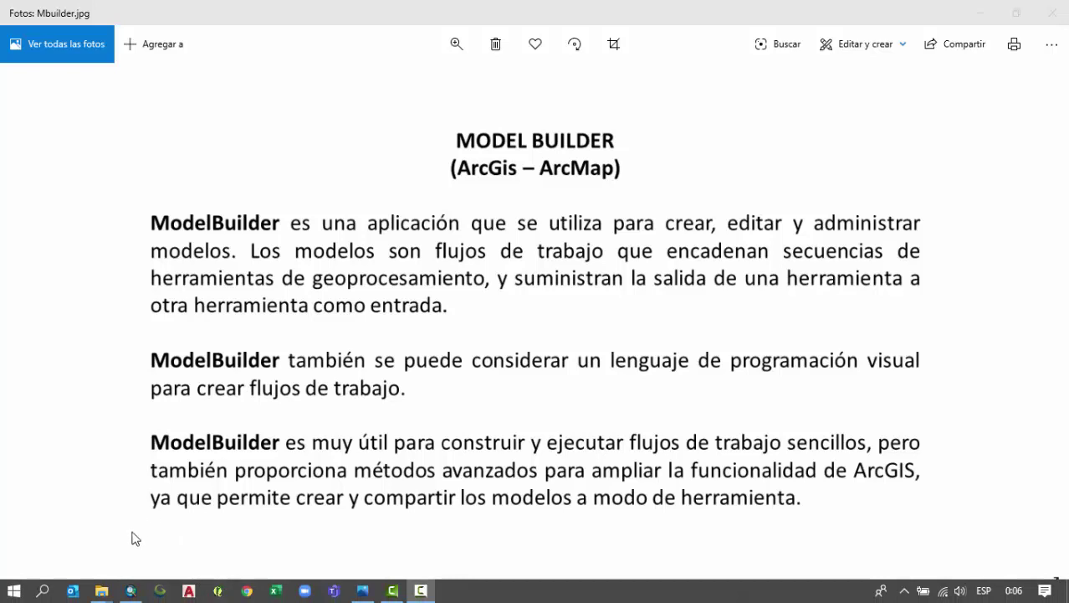
Step: Switch to ArcMap and toggle the cuenca, curvas and srtm_22_19.tif layers off and on to inspect each one
left_click(134, 591)
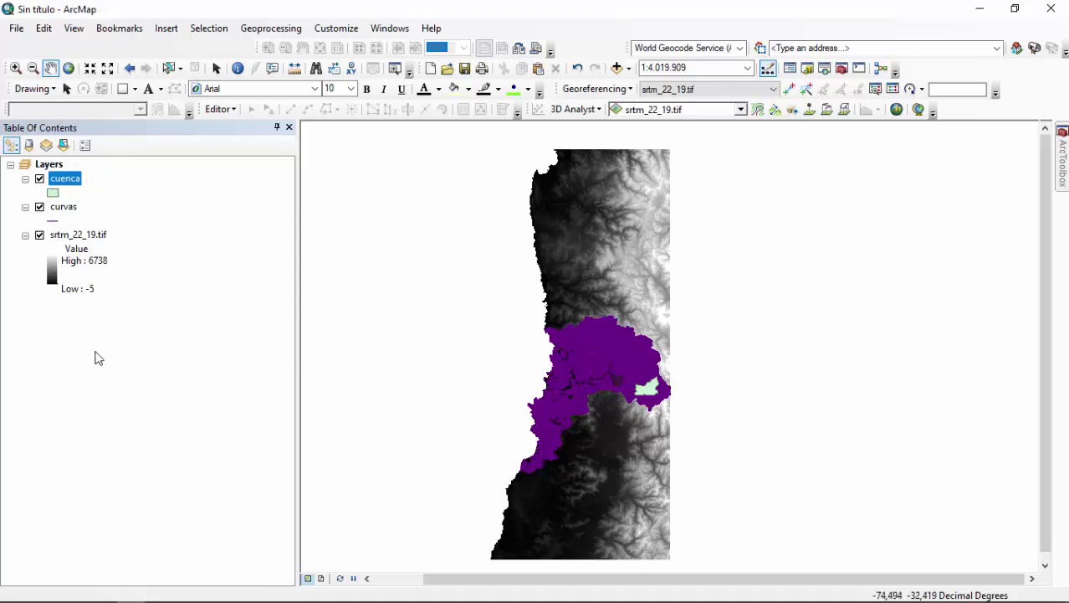
left_click(39, 207)
left_click(40, 179)
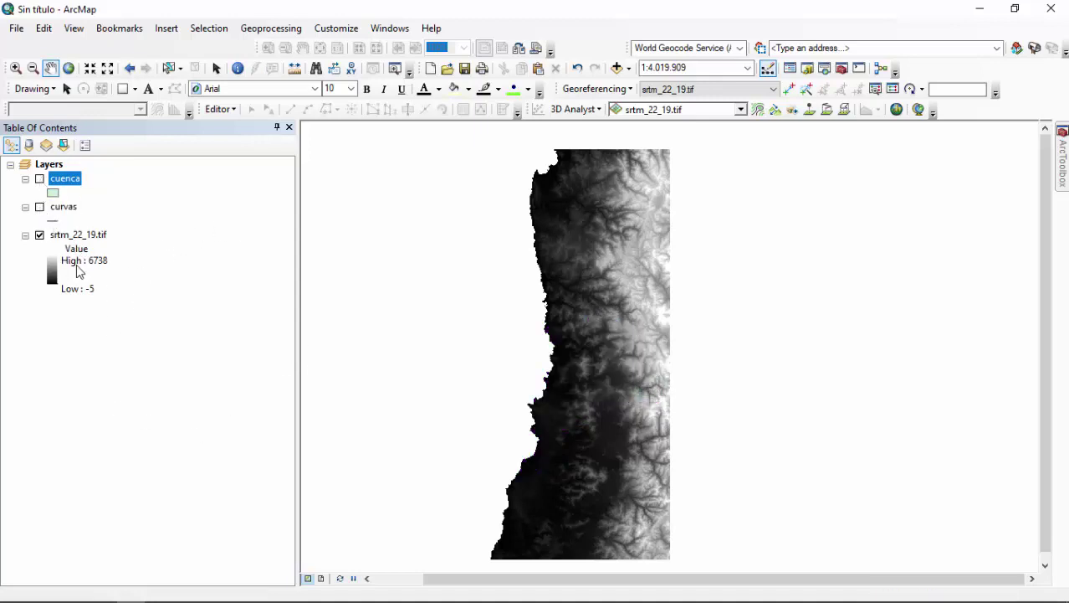
left_click(40, 236)
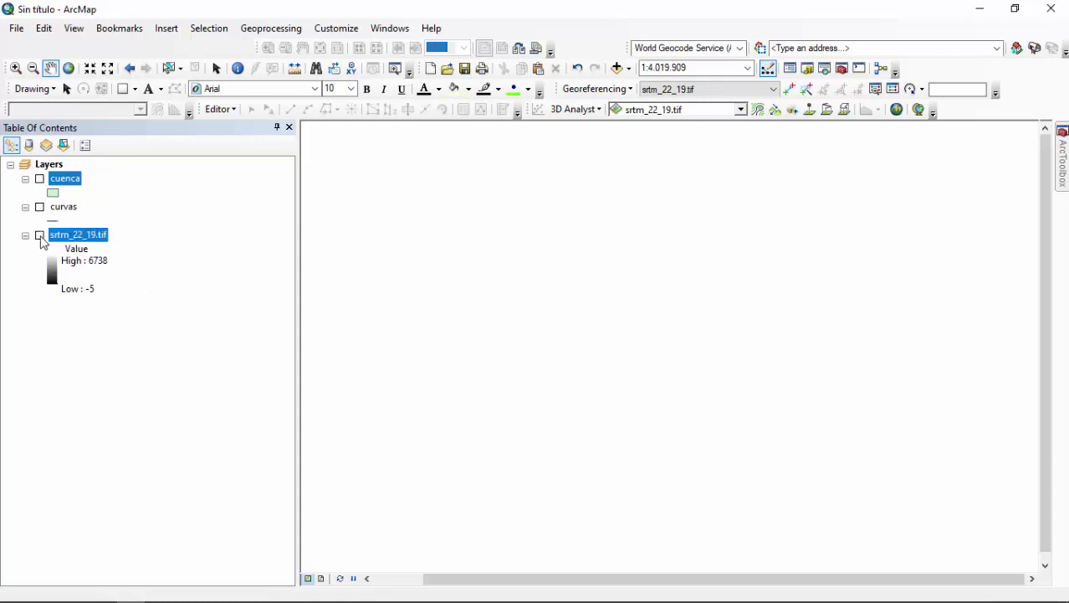
left_click(39, 236)
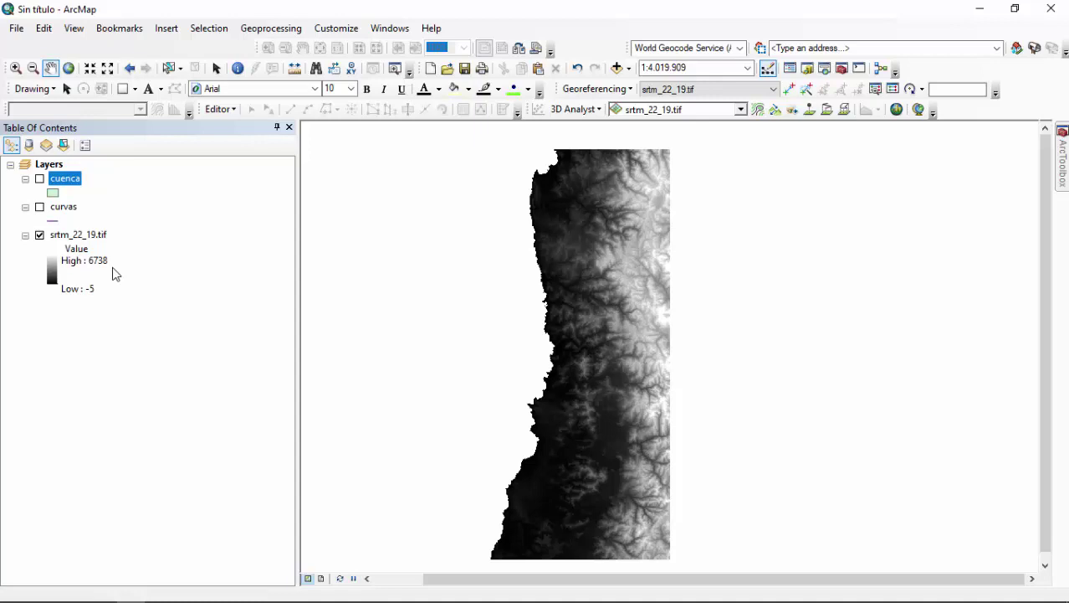
left_click(39, 207)
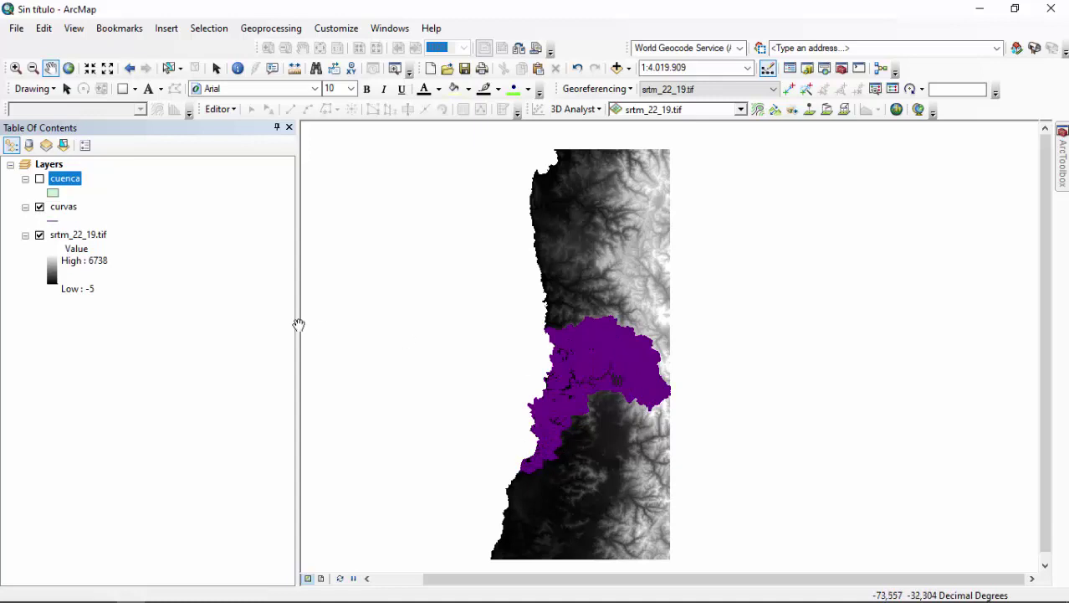
left_click(40, 179)
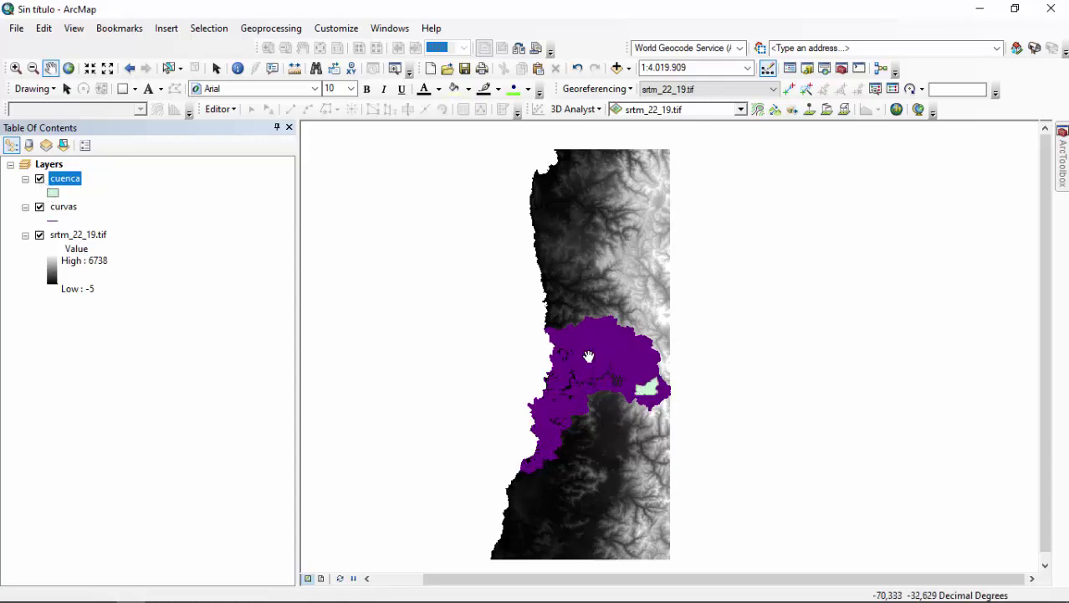
Step: Symbolize the cuenca layer with no fill colour and a yellow outline of width 1
scroll(663, 401, "up", 3)
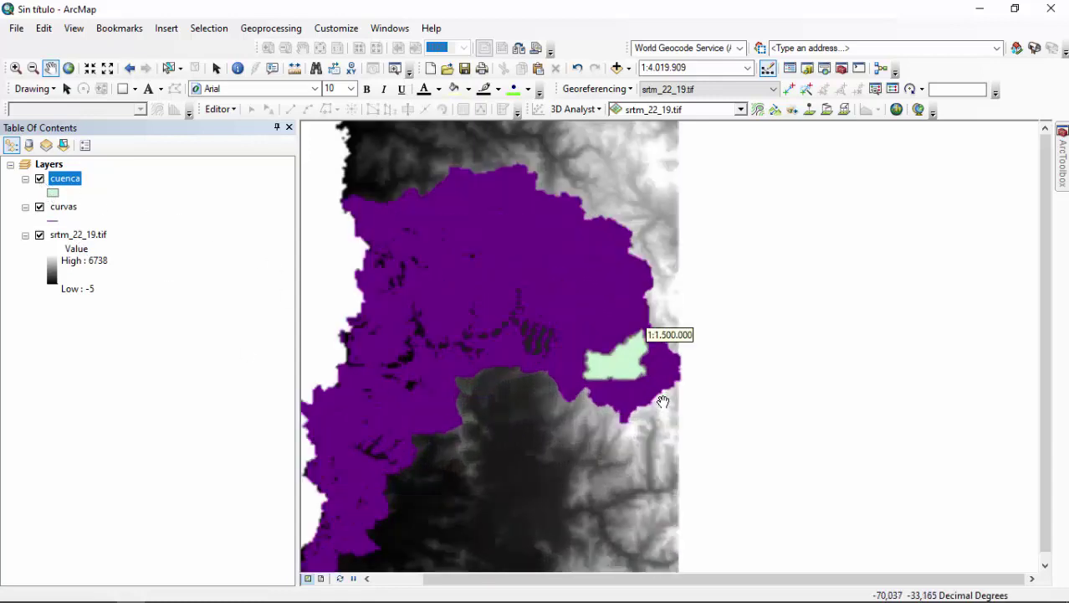
scroll(663, 401, "up", 2)
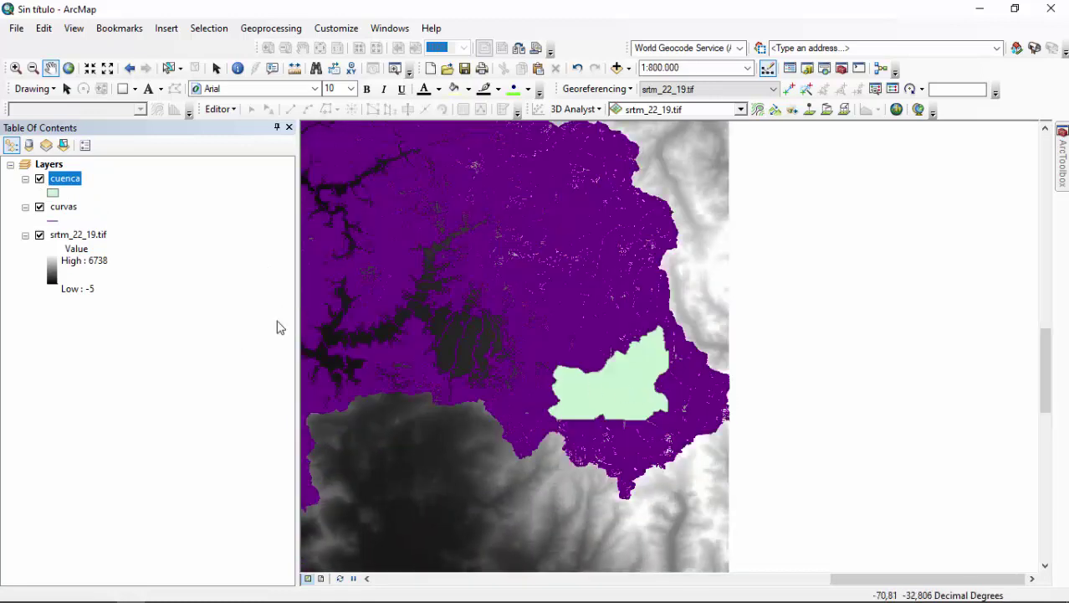
left_click(53, 193)
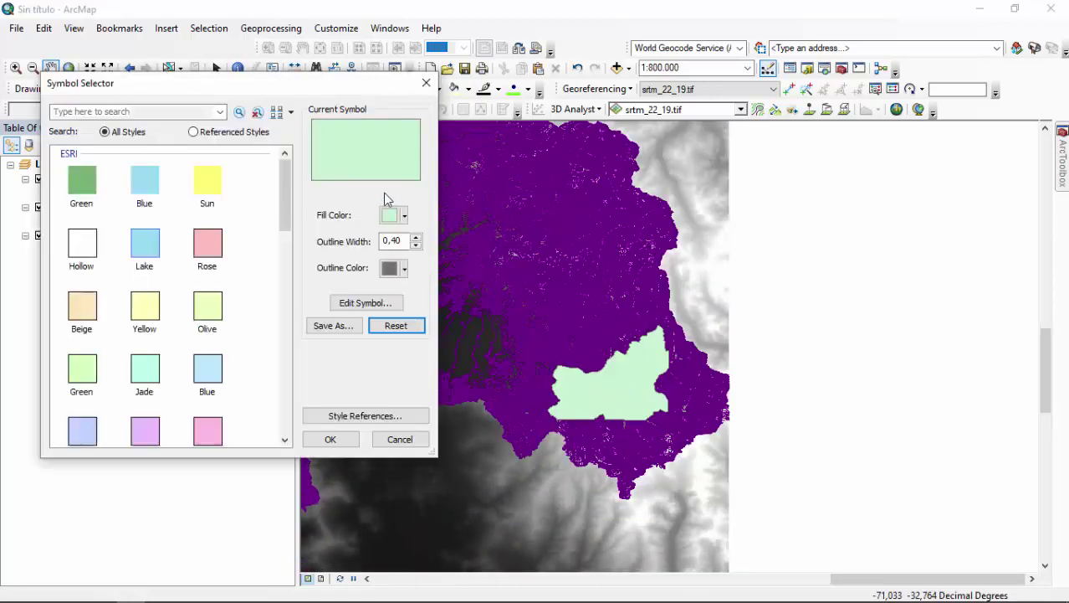
left_click(404, 216)
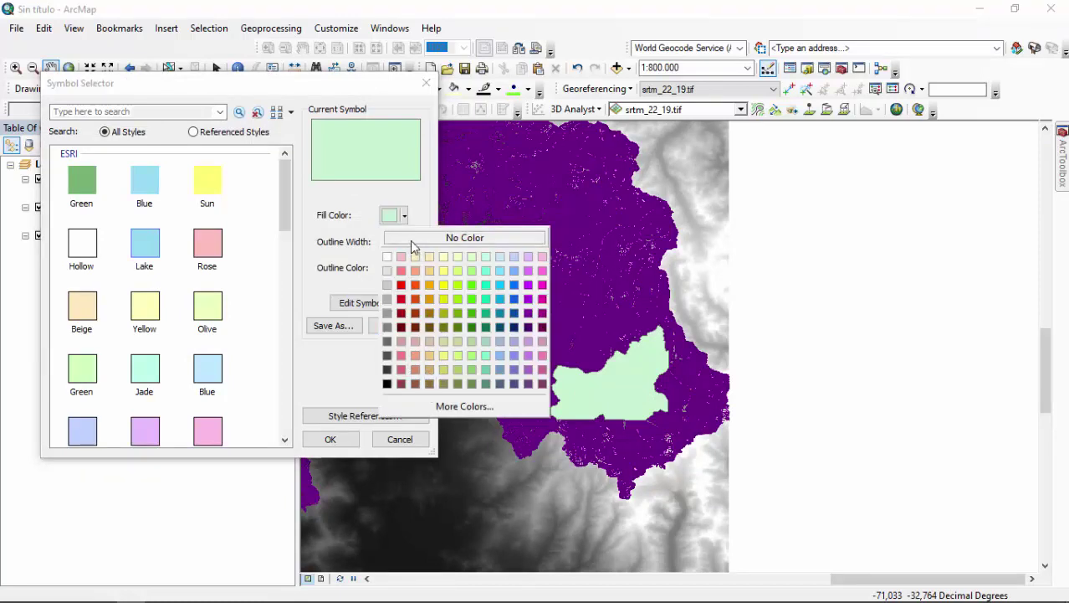
left_click(410, 239)
left_click(403, 269)
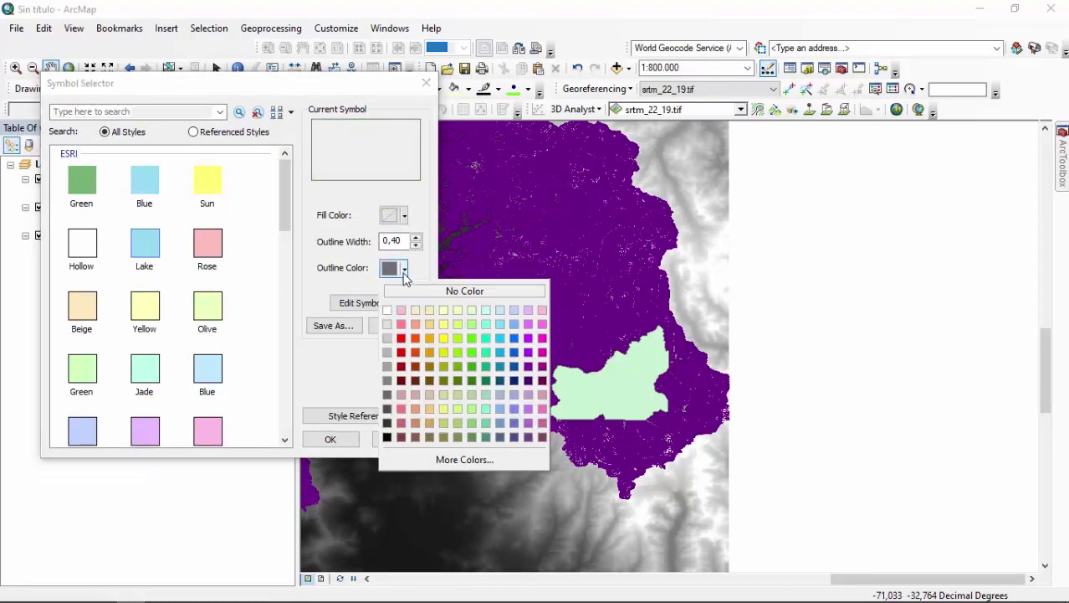
left_click(443, 339)
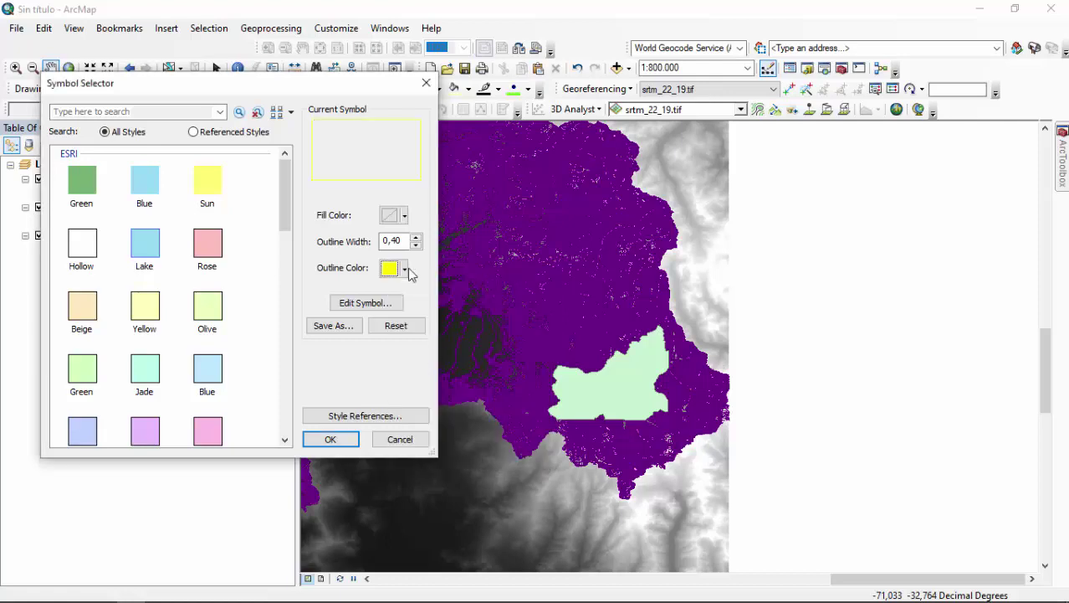
left_click(416, 239)
type("1")
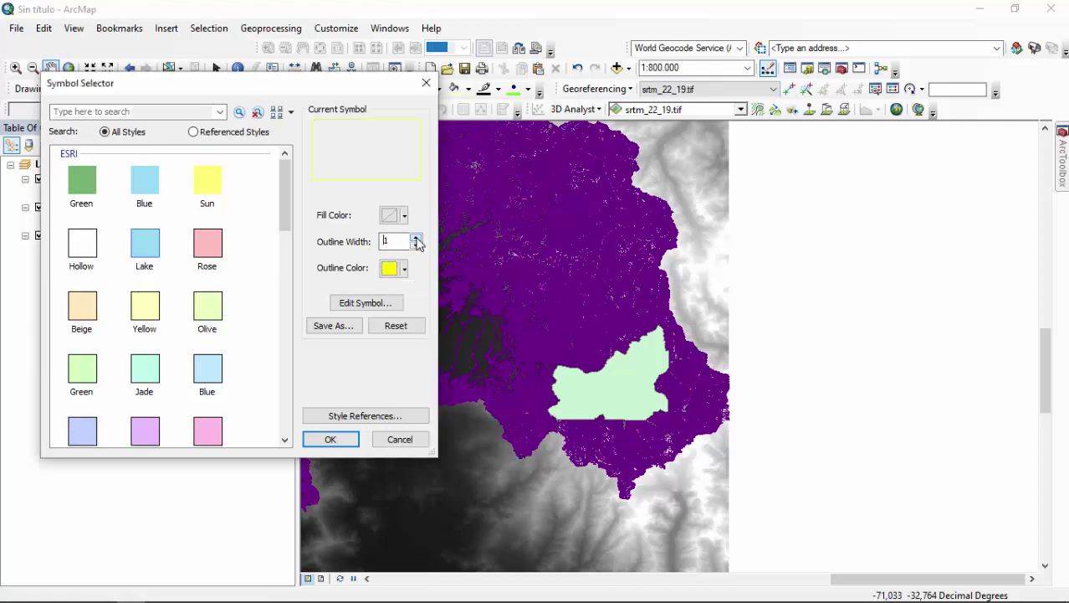
left_click(352, 438)
scroll(688, 388, "down", 1)
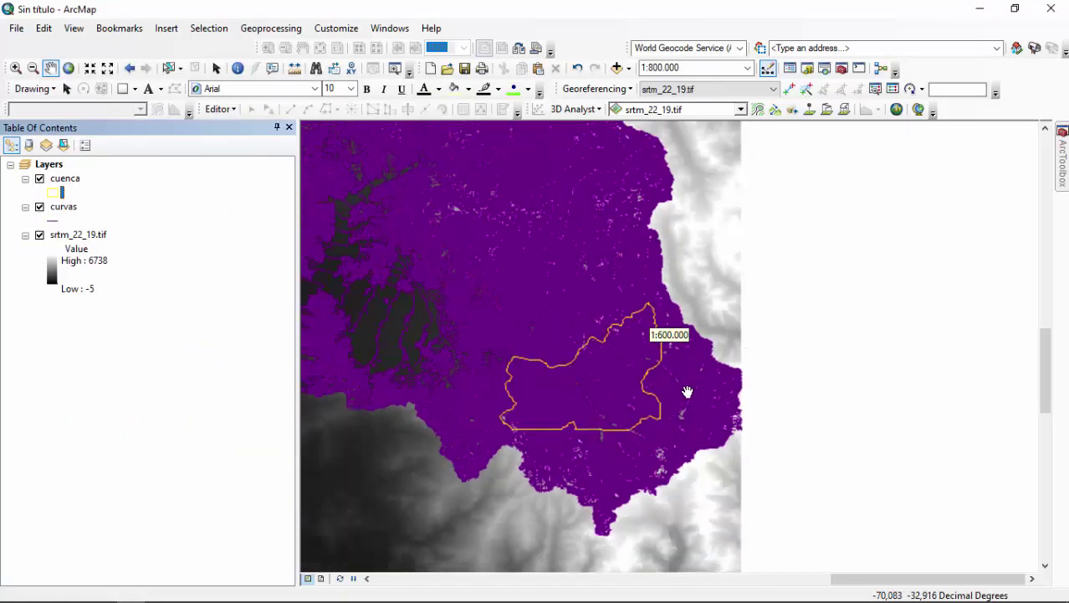
scroll(686, 389, "up", 1)
left_click_drag(675, 399, 637, 343)
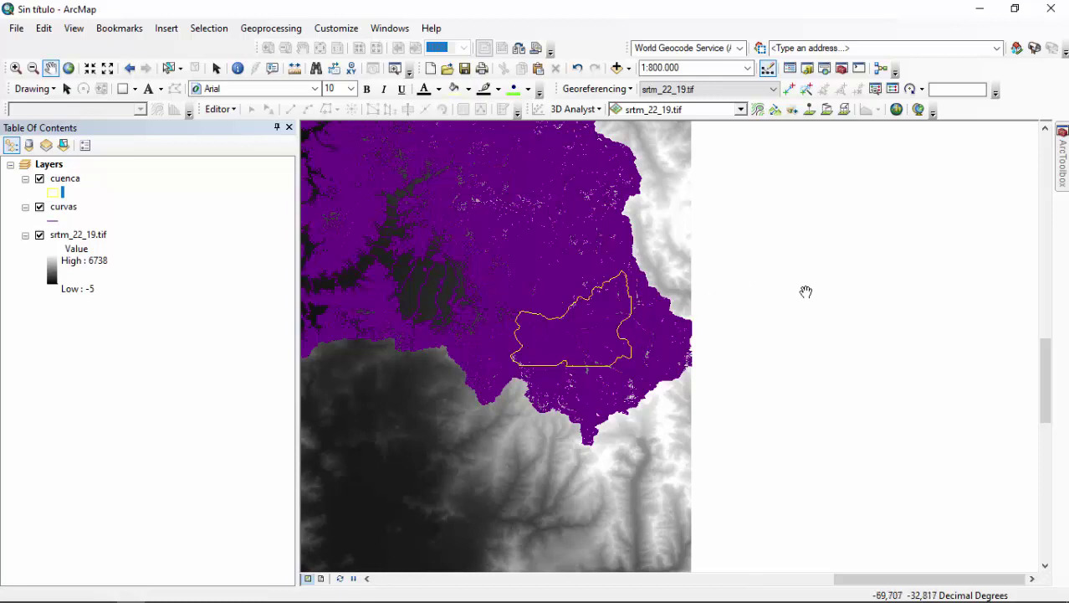
left_click(881, 73)
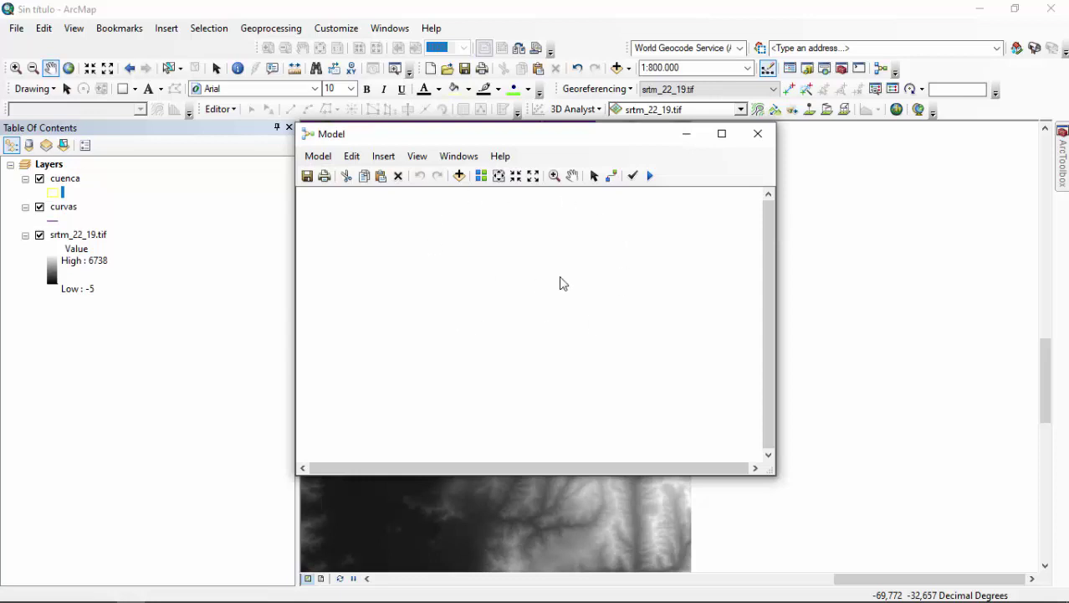
left_click_drag(544, 144, 473, 205)
left_click(689, 197)
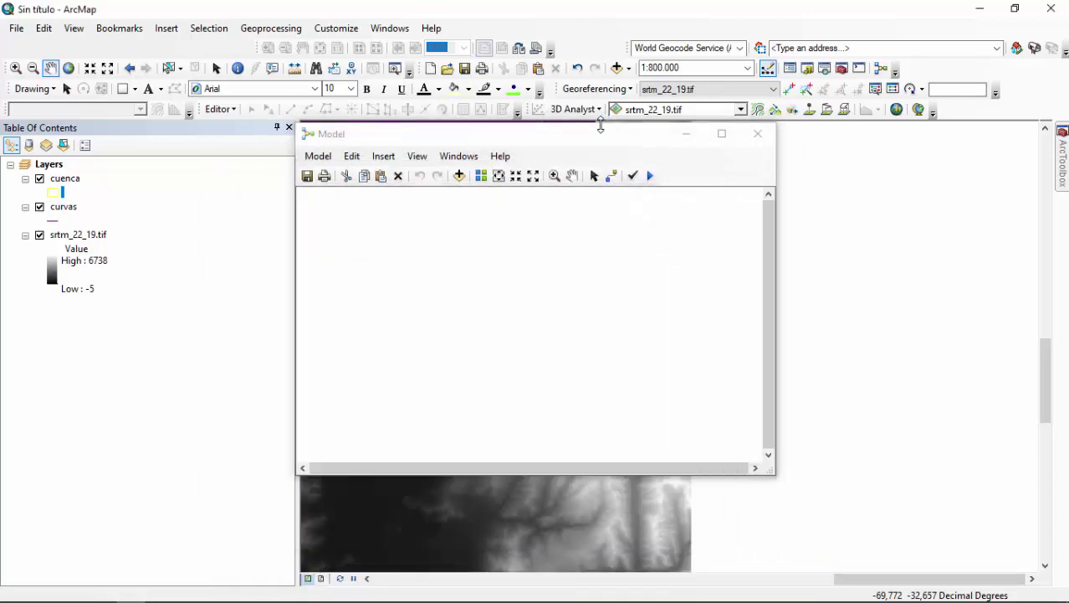
left_click_drag(592, 141, 513, 174)
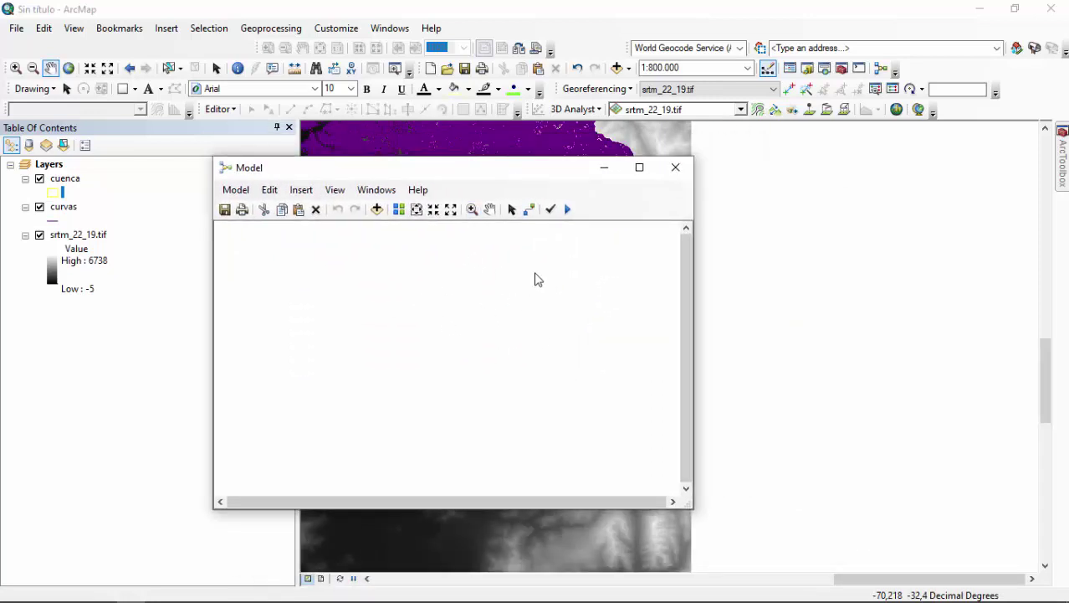
left_click(677, 169)
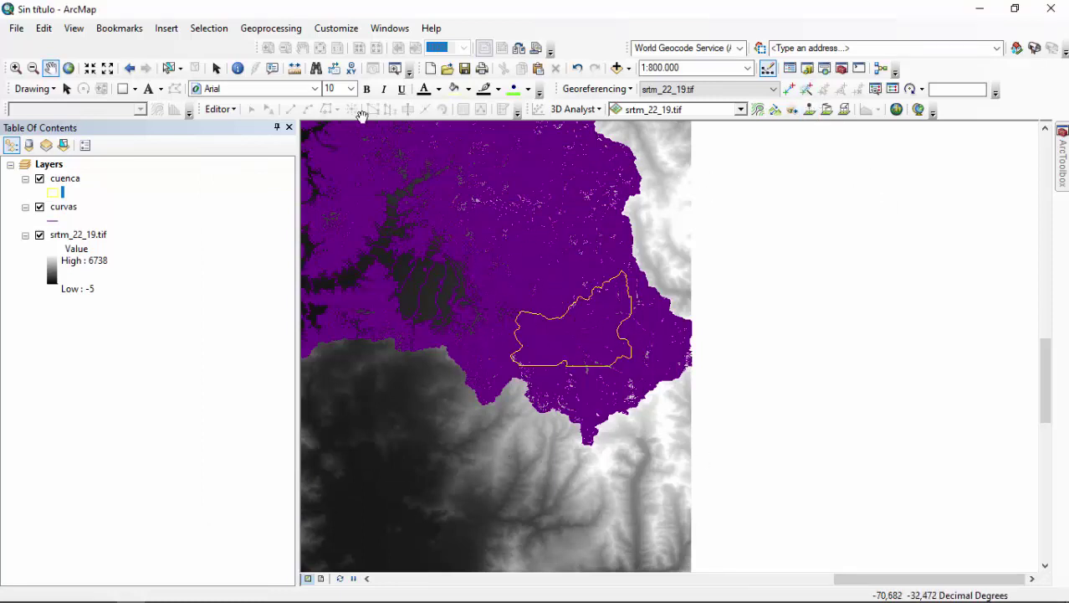
Step: Confirm the geoprocessing options with overwriting of outputs and adding results to the display enabled
left_click(273, 32)
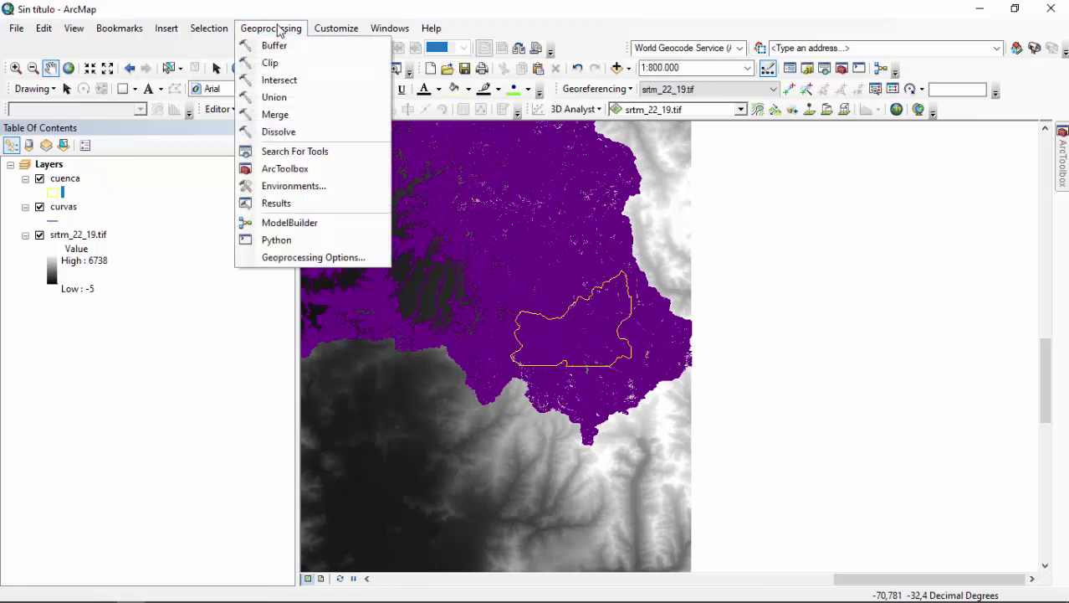
left_click(305, 259)
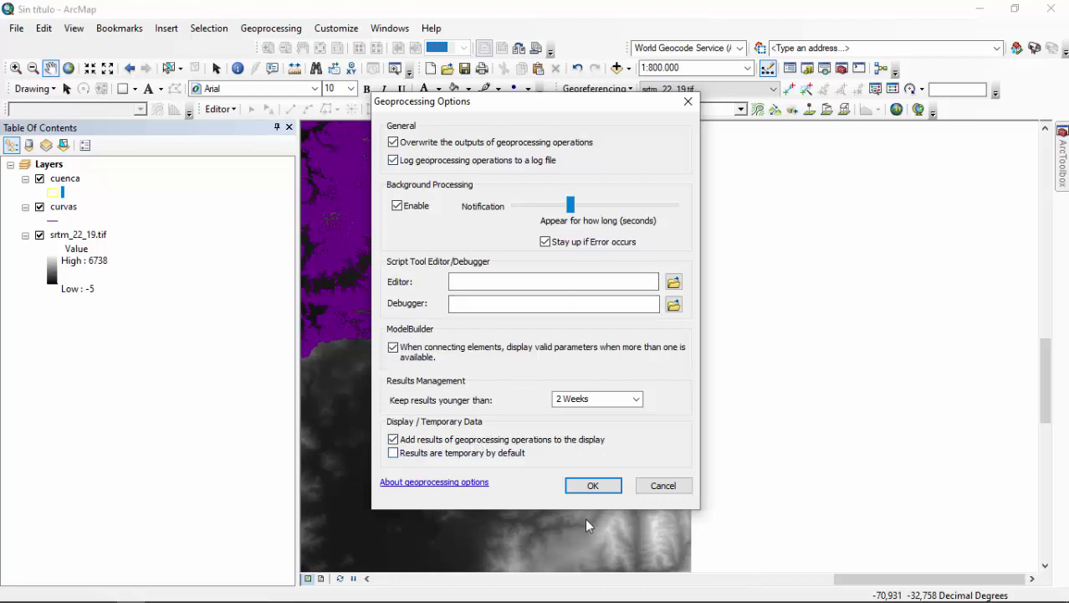
left_click(594, 486)
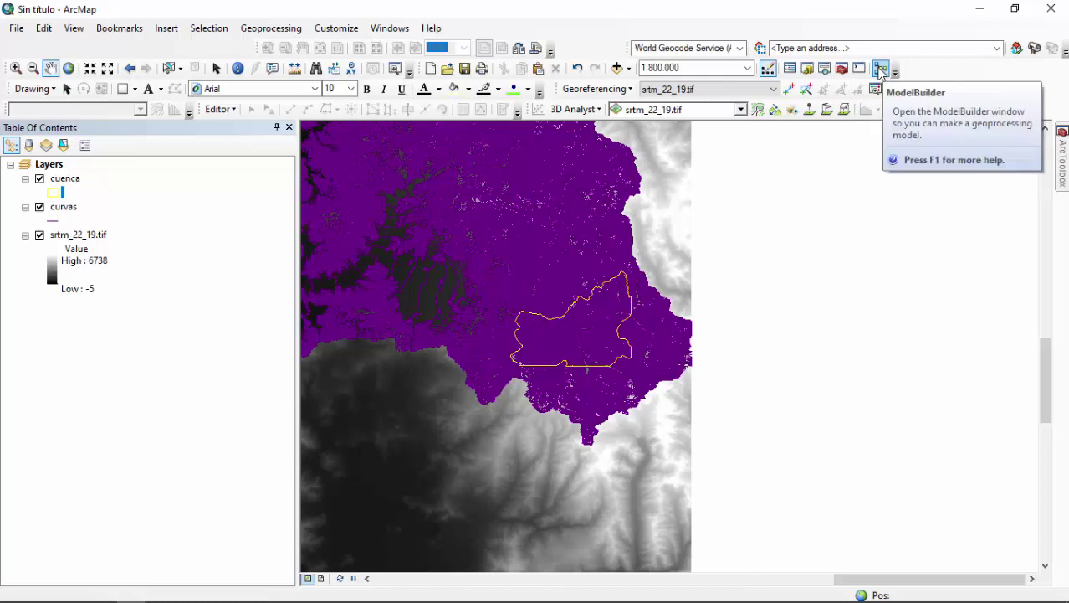
Step: Create a new toolbox with the default name in the Model_builder folder inside the Desktop's SIG AVANZADO folder
left_click(808, 70)
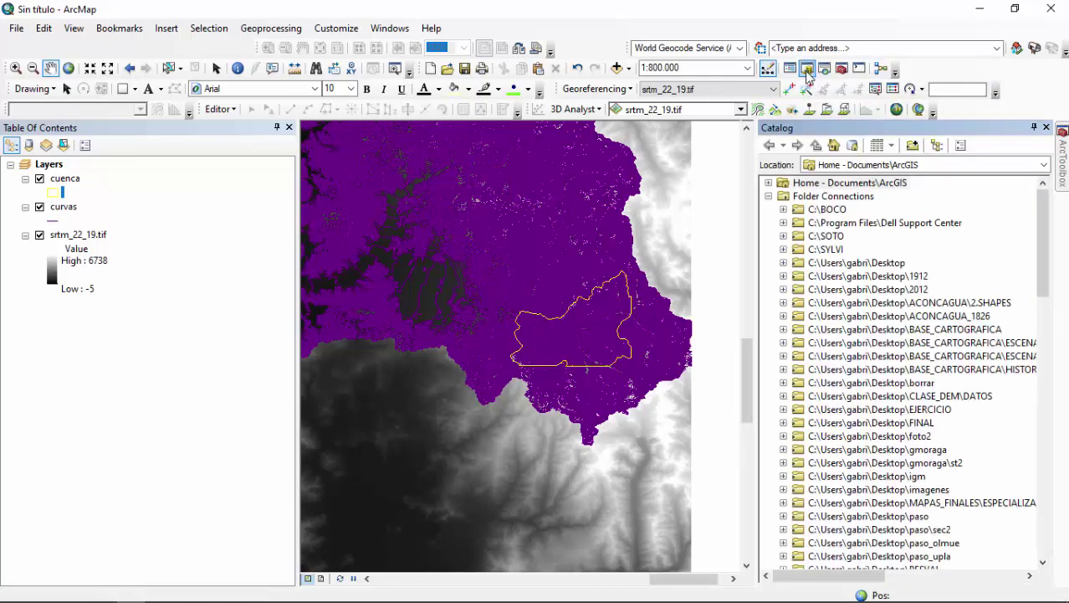
left_click(786, 275)
left_click(784, 263)
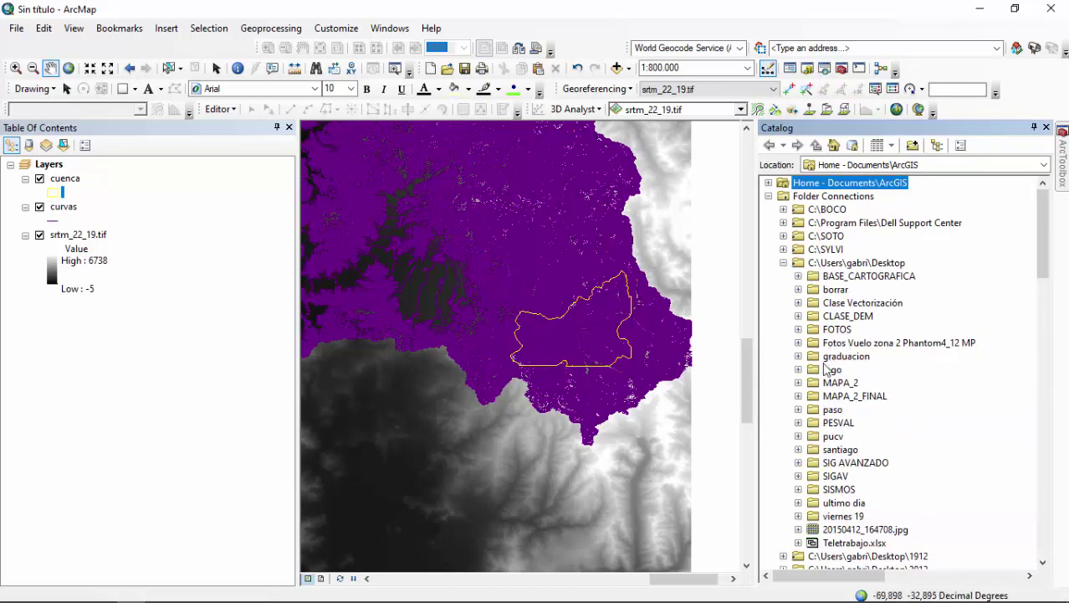
left_click(799, 463)
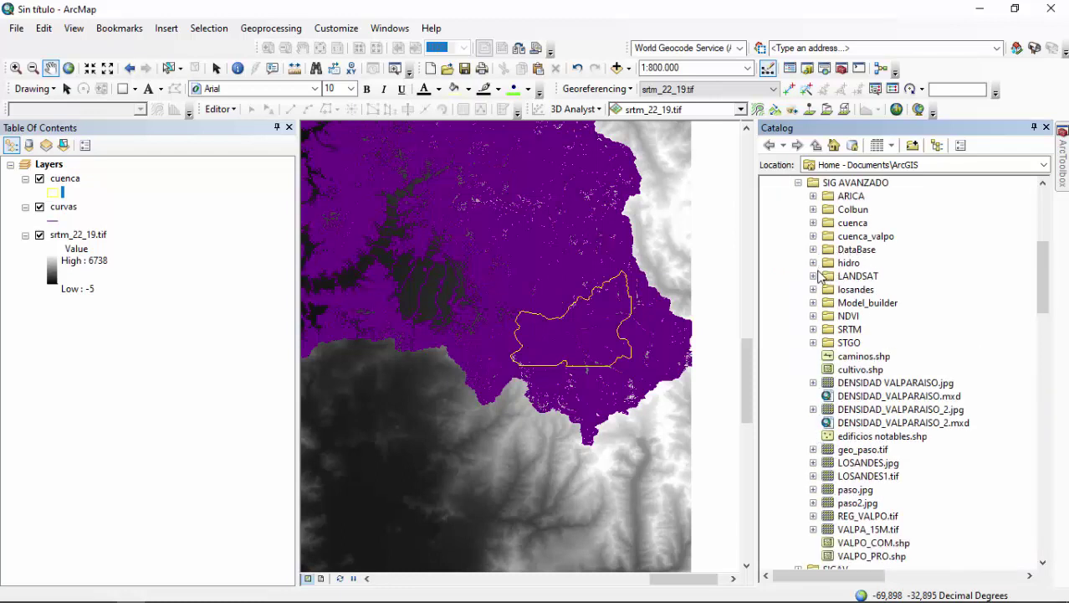
left_click(814, 303)
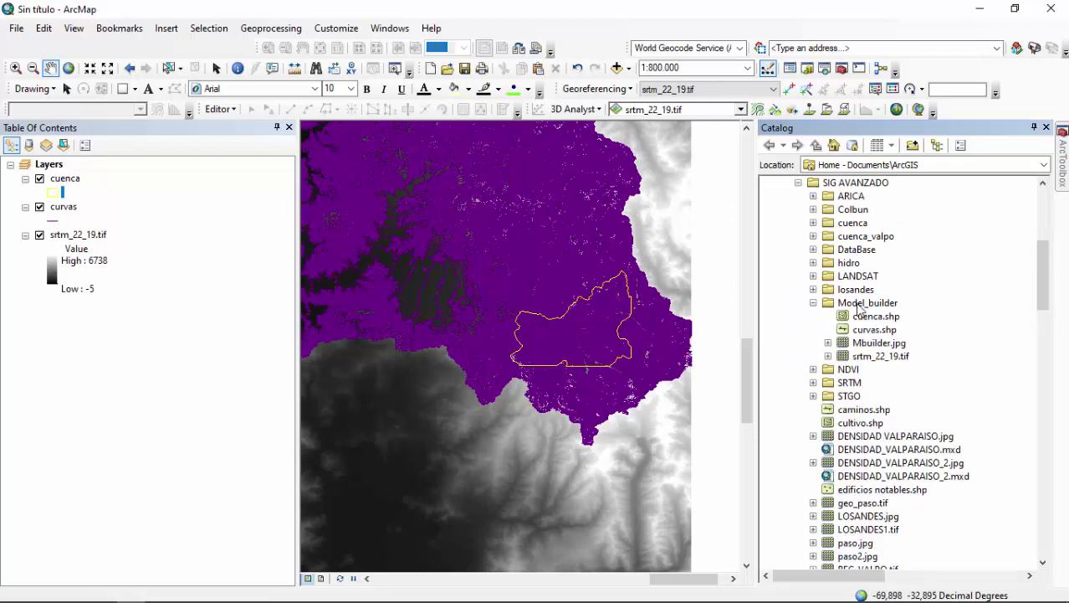
left_click(862, 302)
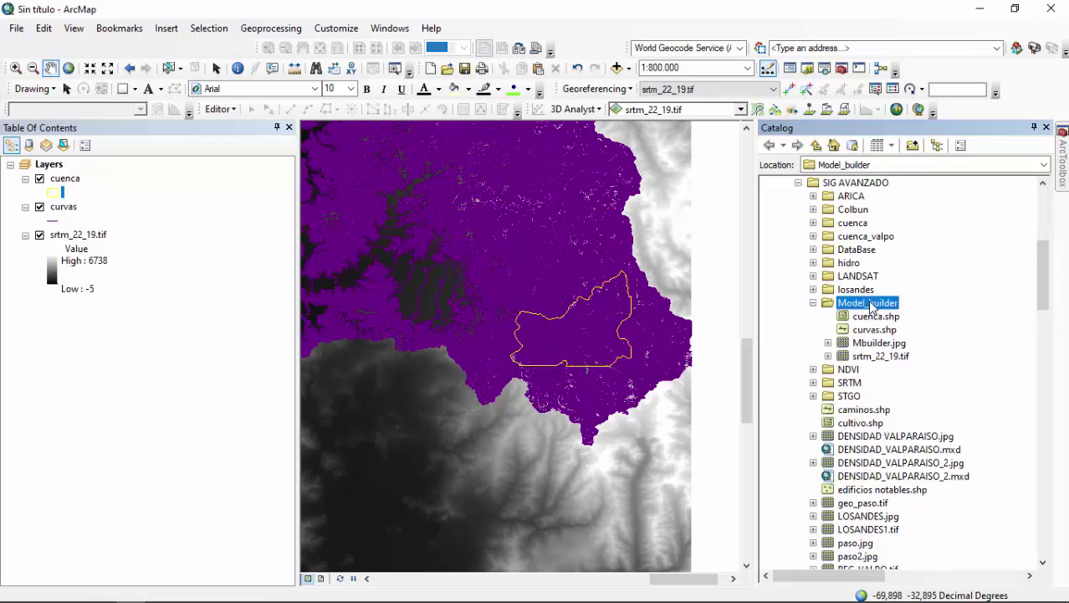
right_click(872, 307)
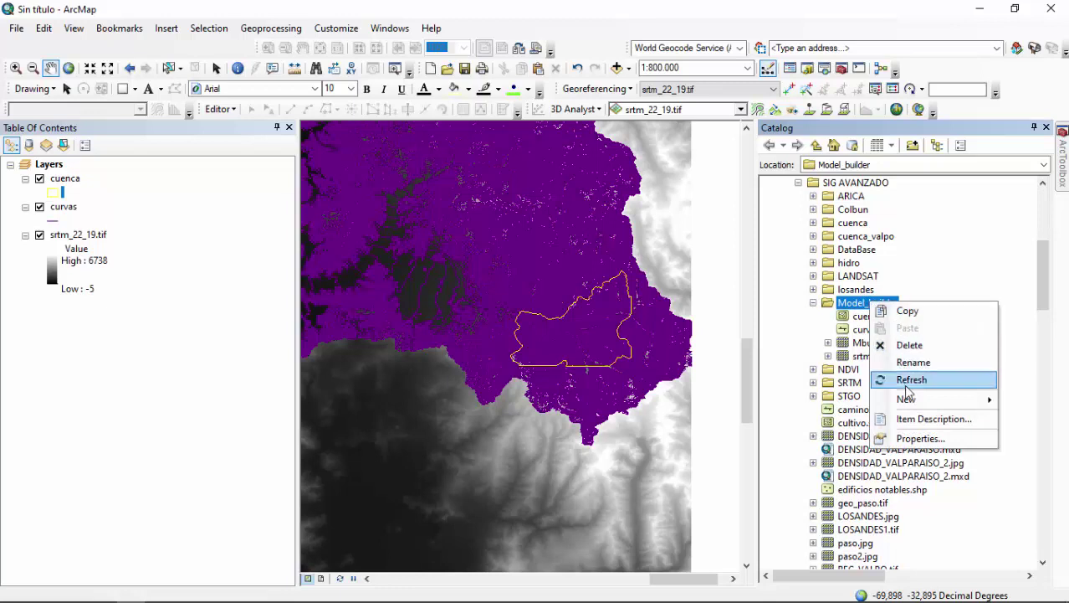
mouse_move(911, 401)
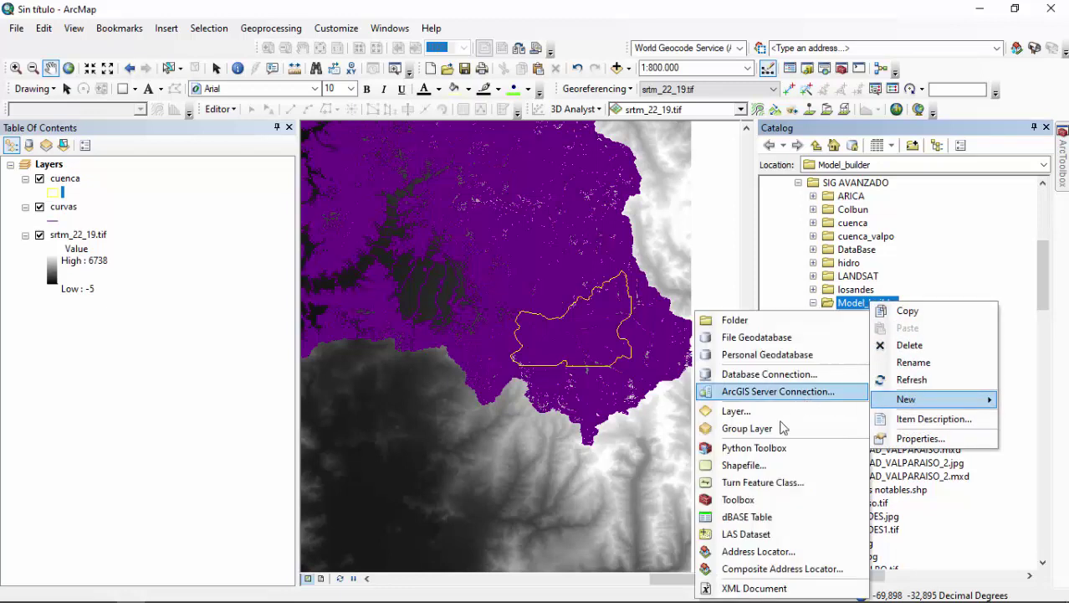
left_click(751, 500)
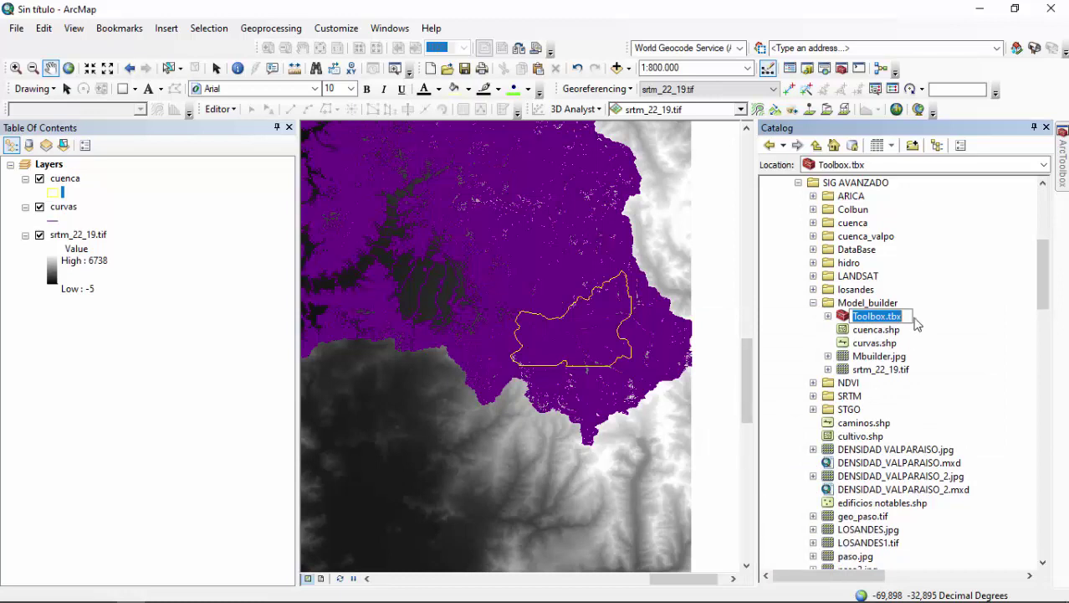
left_click(867, 331)
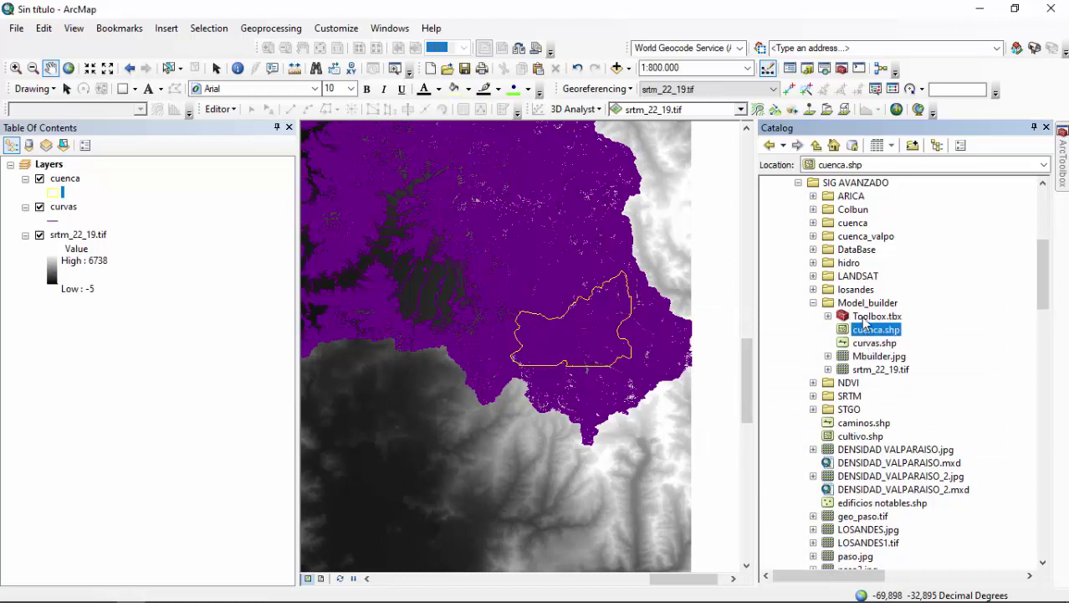
Step: Create a new model inside the new toolbox and move its empty editing window clear of the catalog tree
left_click(863, 320)
right_click(865, 323)
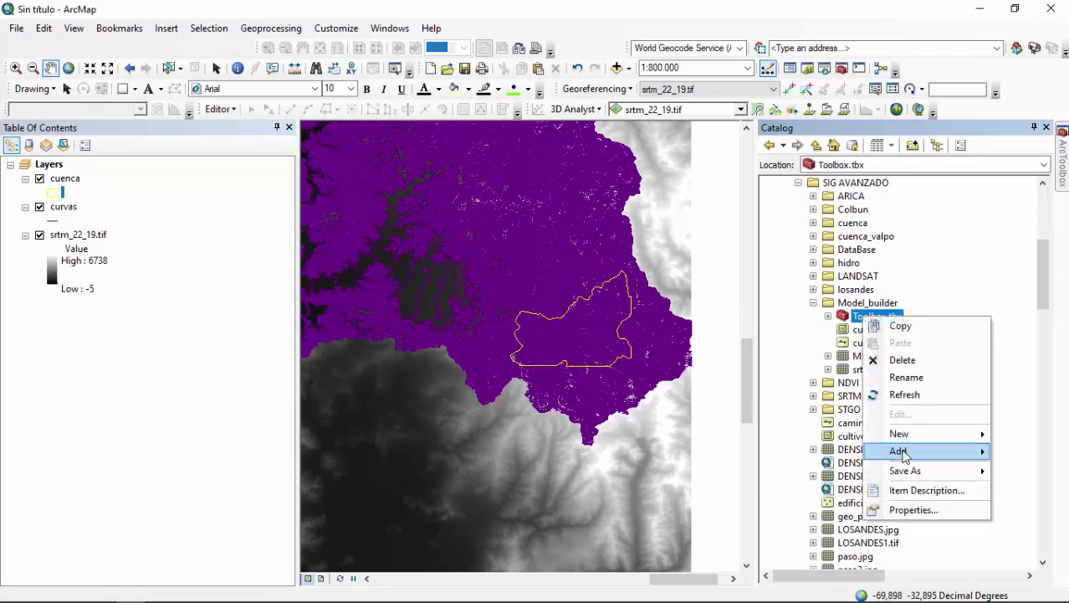
mouse_move(898, 435)
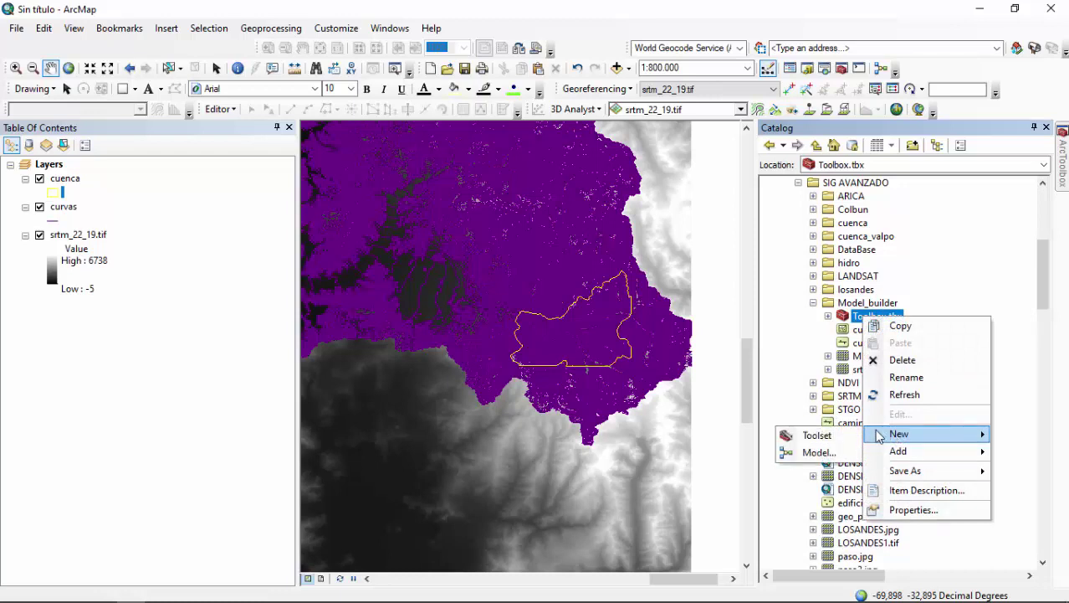
left_click(816, 453)
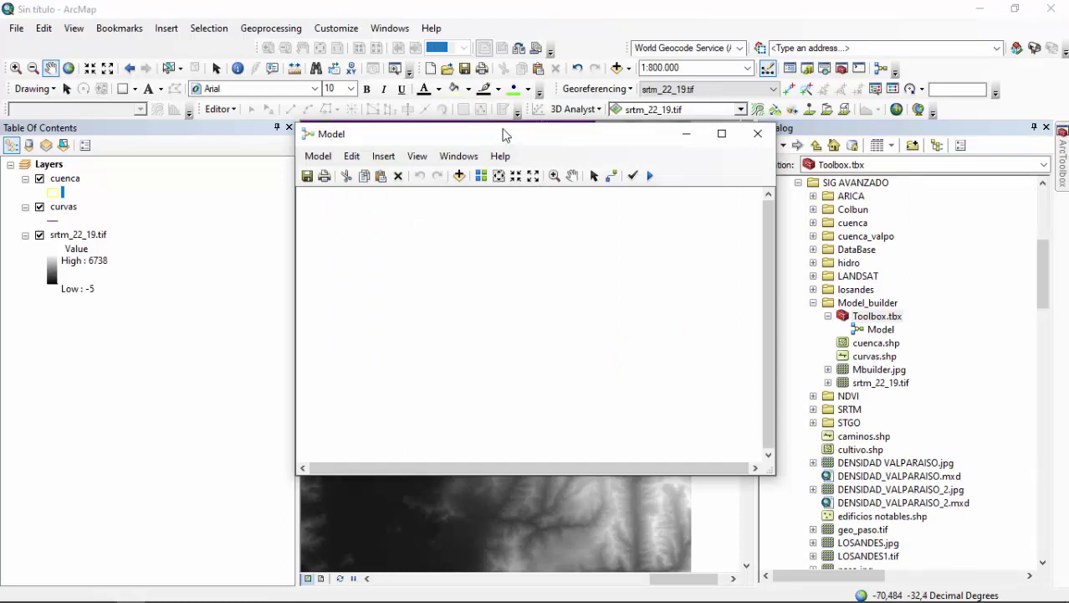
left_click_drag(506, 131, 425, 186)
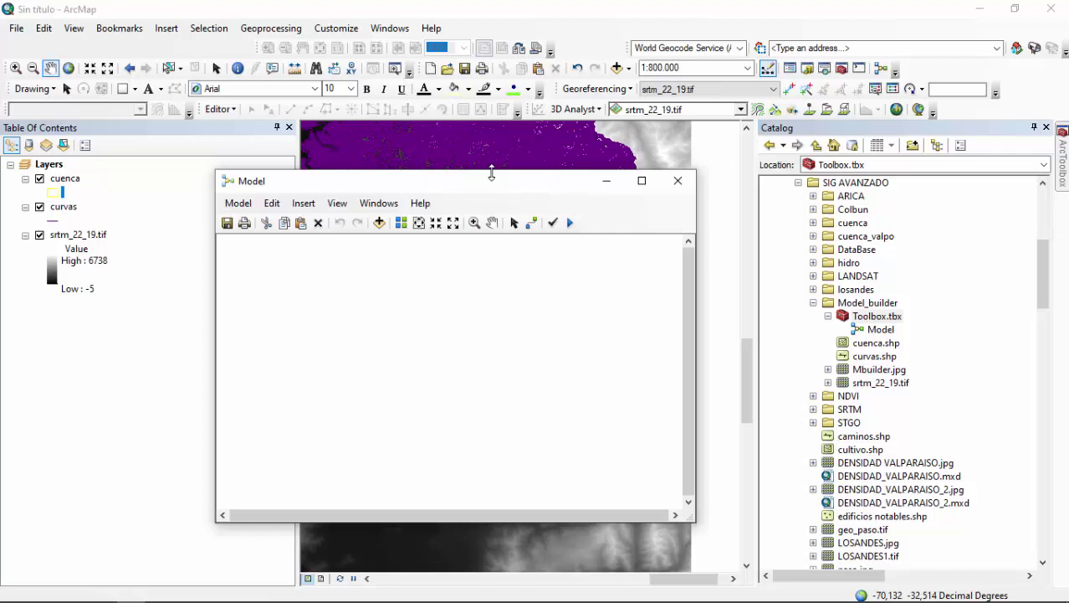
Step: Enlarge the Model window upward and sideways, and move it aside to uncover the map
left_click_drag(491, 172, 473, 133)
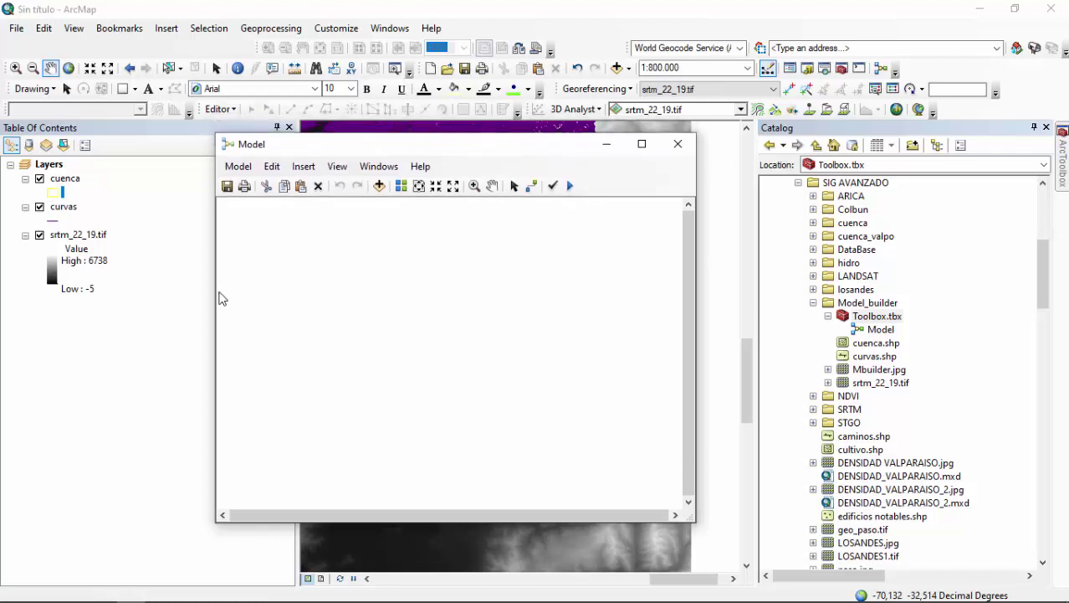
left_click_drag(213, 293, 175, 287)
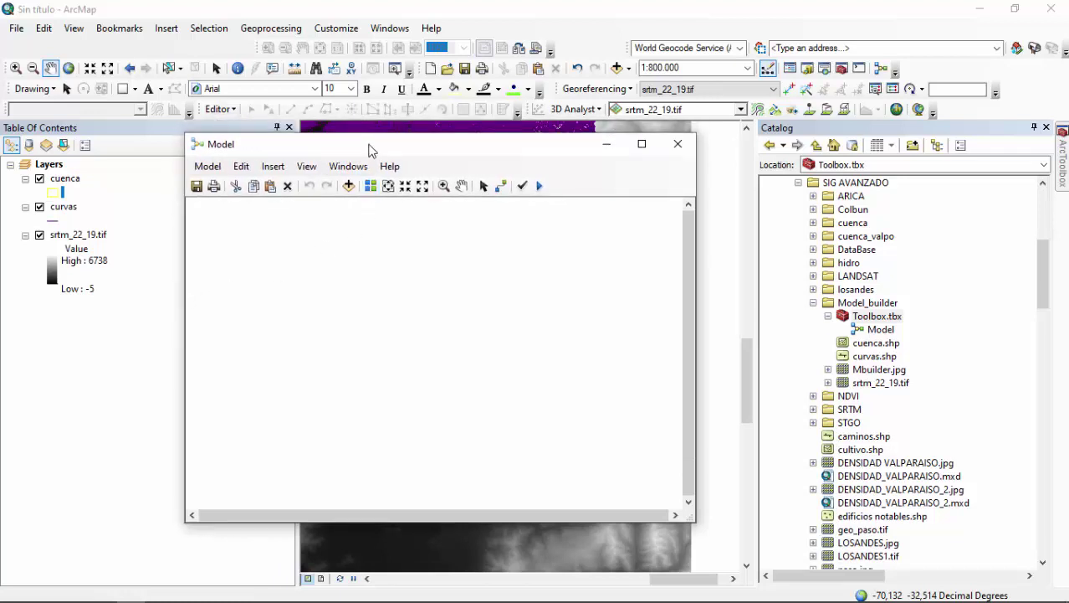
left_click_drag(373, 153, 932, 181)
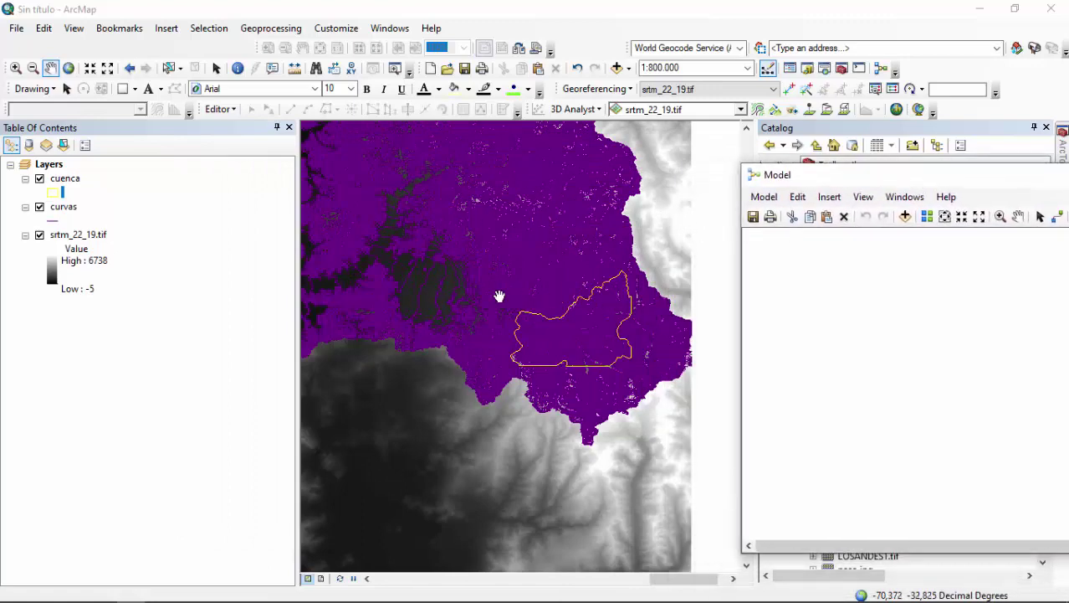
Step: Examine the cuenca basin against the contours and the elevation raster by toggling the visibility of curvas and srtm_22_19.tif
scroll(494, 297, "up", 4)
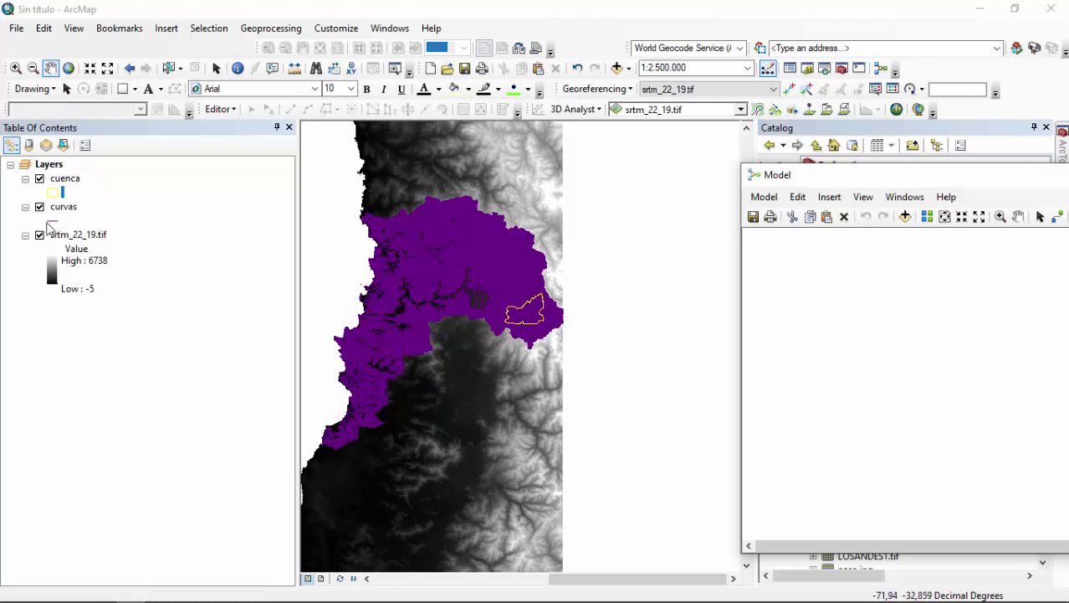
left_click(39, 235)
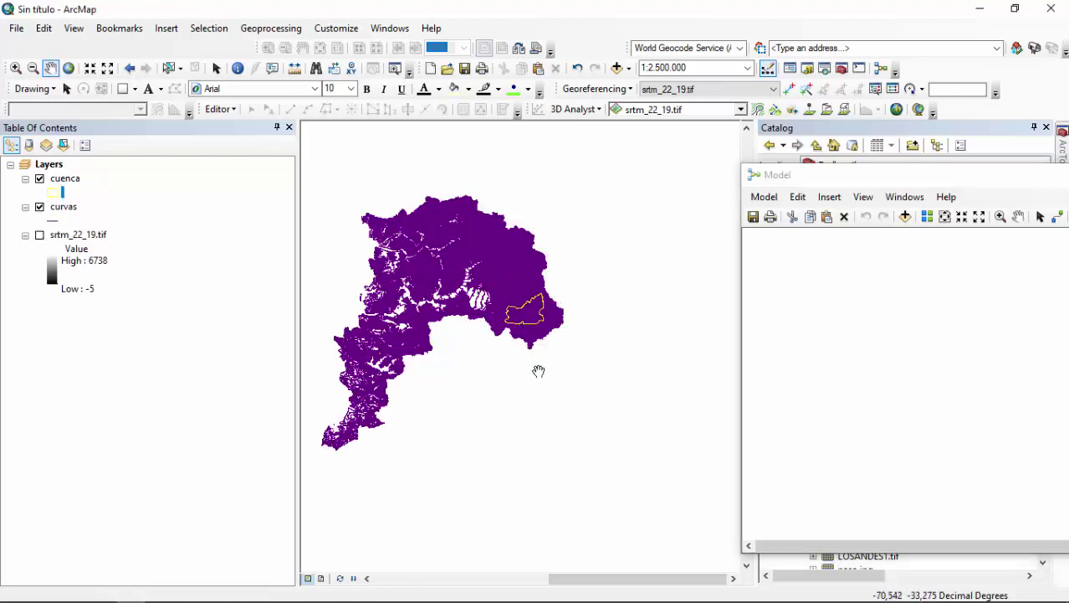
scroll(511, 316, "down", 2)
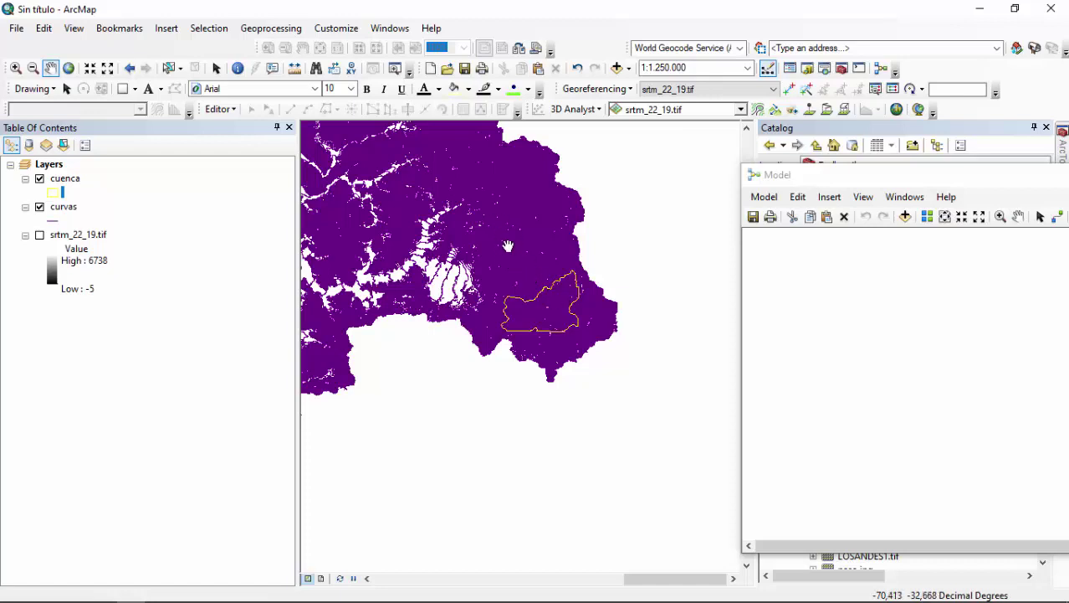
left_click(39, 209)
left_click(39, 235)
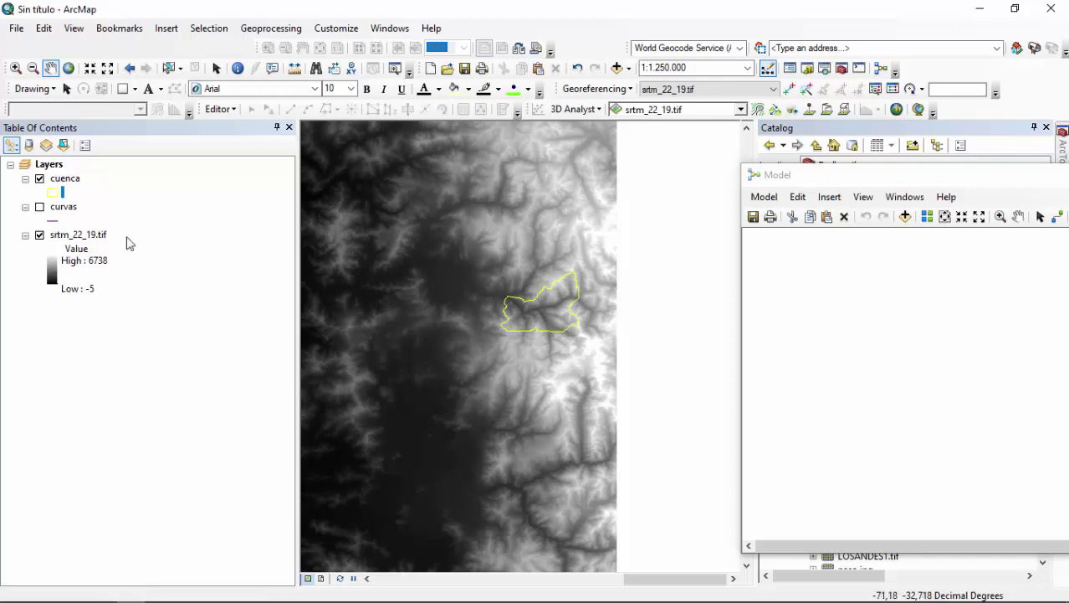
left_click(39, 208)
left_click(39, 209)
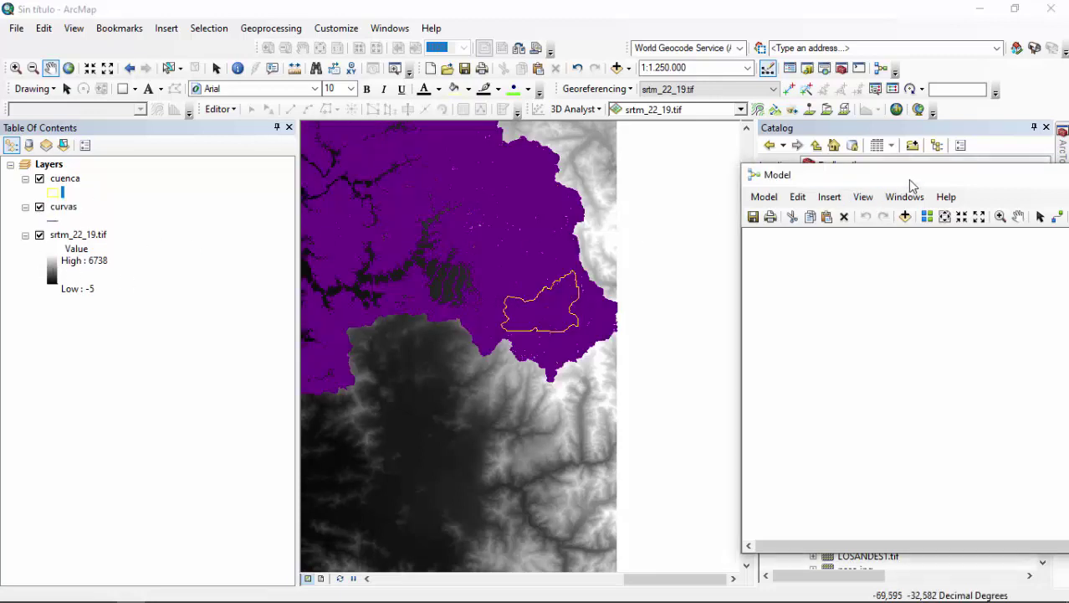
Step: Narrow the table of contents and place the Model window over the map, clear of the layer list
left_click_drag(908, 179, 331, 190)
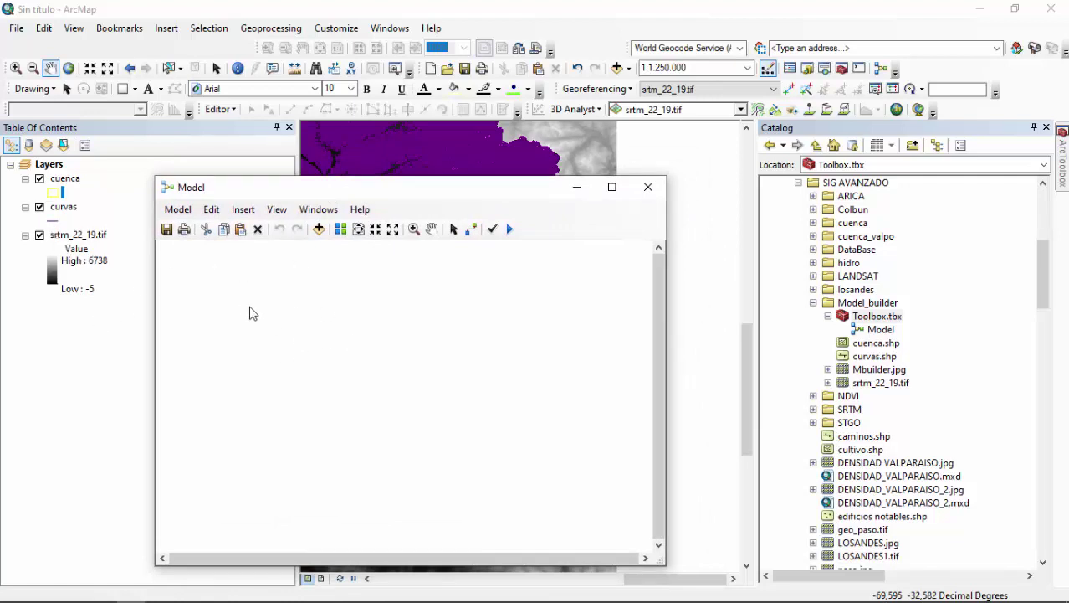
left_click_drag(283, 191, 318, 207)
left_click_drag(447, 211, 558, 213)
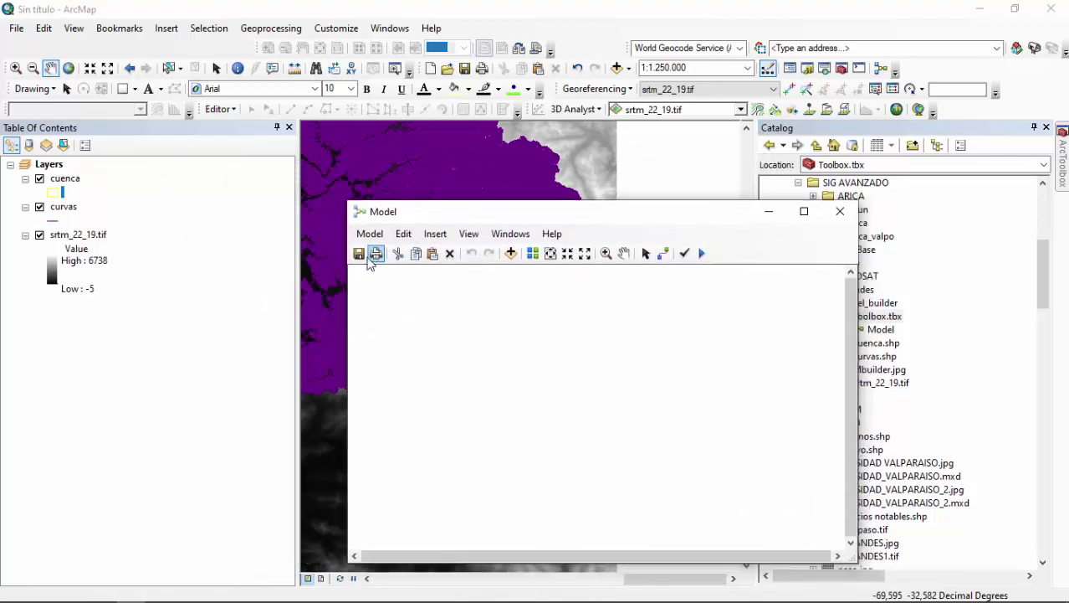
left_click(297, 282)
left_click_drag(297, 282, 155, 280)
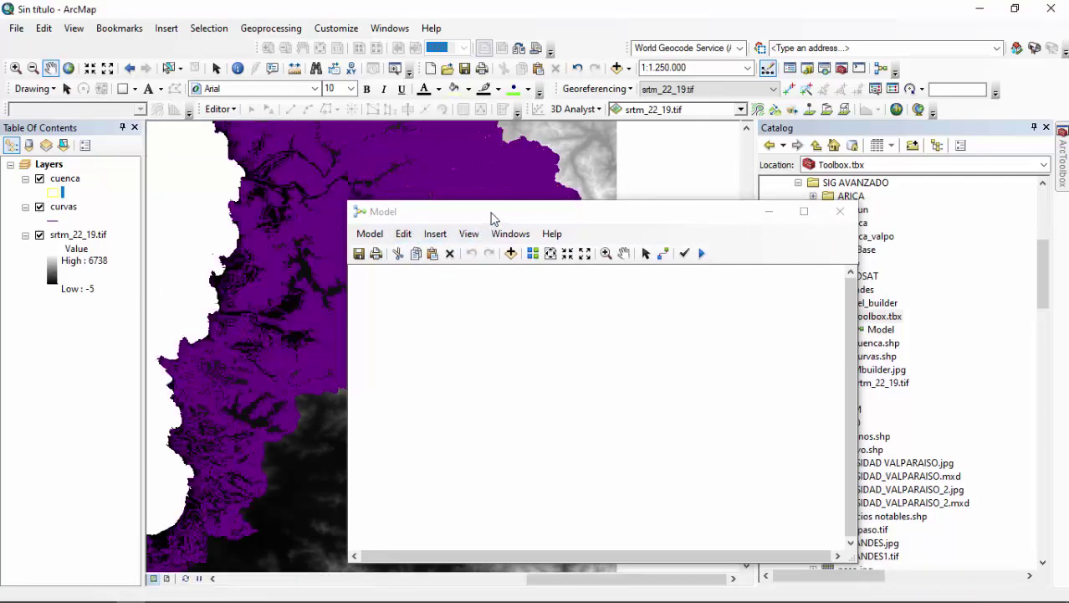
left_click_drag(492, 211, 308, 177)
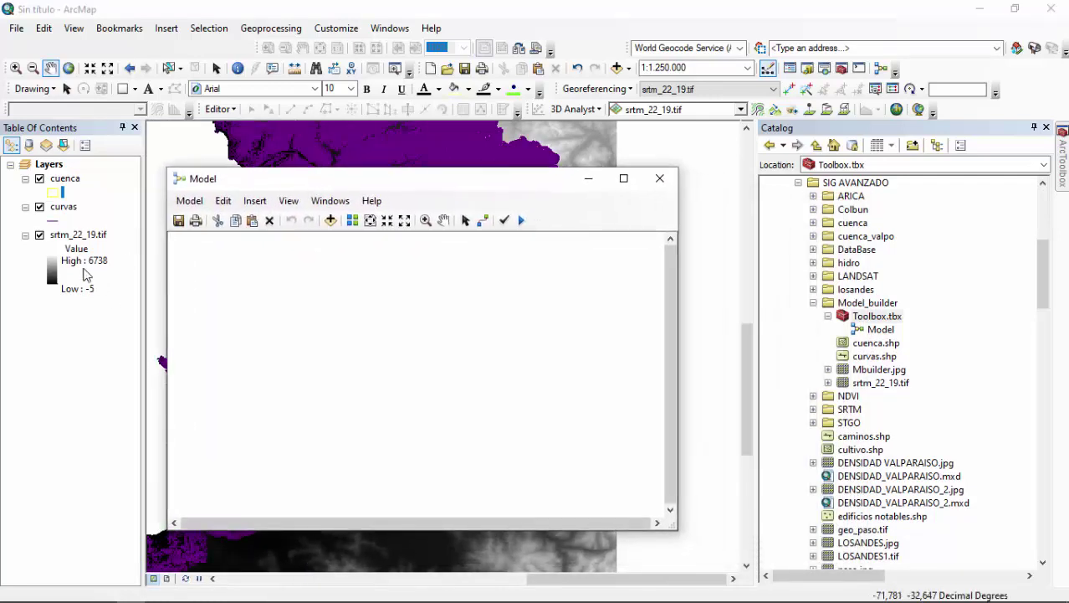
Step: Add the curvas and srtm_22_19.tif layers to the model, with curvas aligned above the raster
left_click(63, 207)
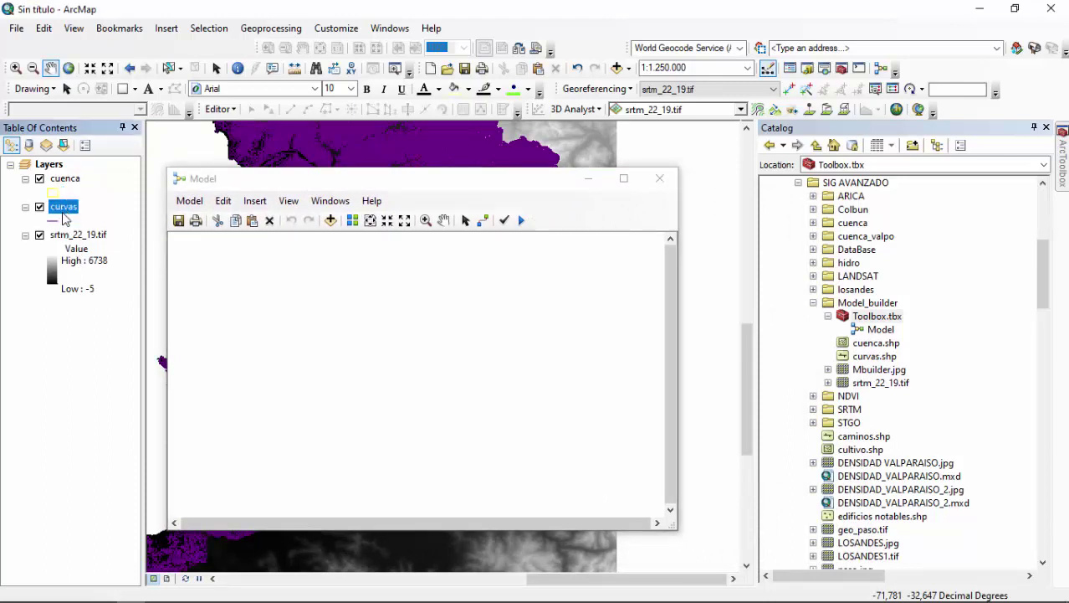
left_click_drag(67, 210, 217, 282)
left_click_drag(66, 237, 236, 374)
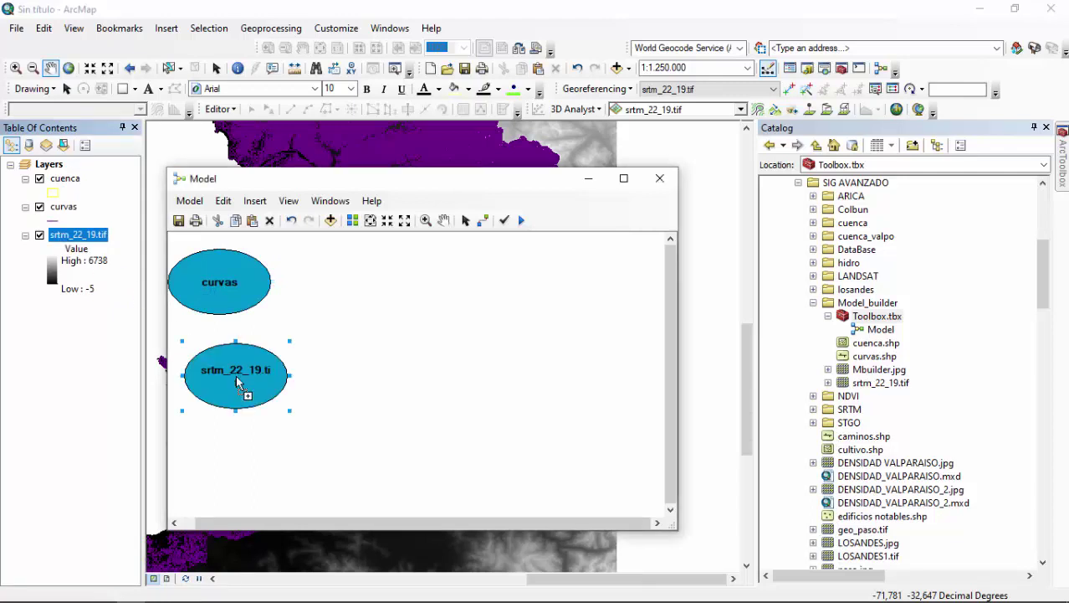
mouse_move(222, 285)
left_mouse_down()
mouse_move(246, 285)
mouse_move(235, 283)
left_mouse_up()
left_click(240, 368)
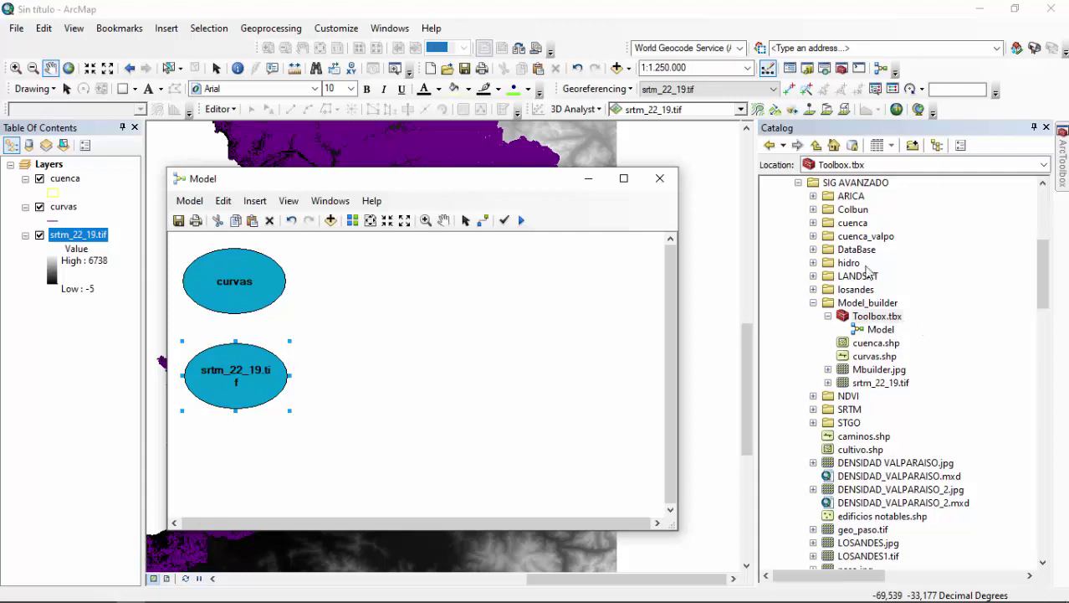
Step: Auto-hide the Catalog and add the Clip tool from the Extract toolset of Analysis Tools to the model, beside curvas
left_click(1034, 128)
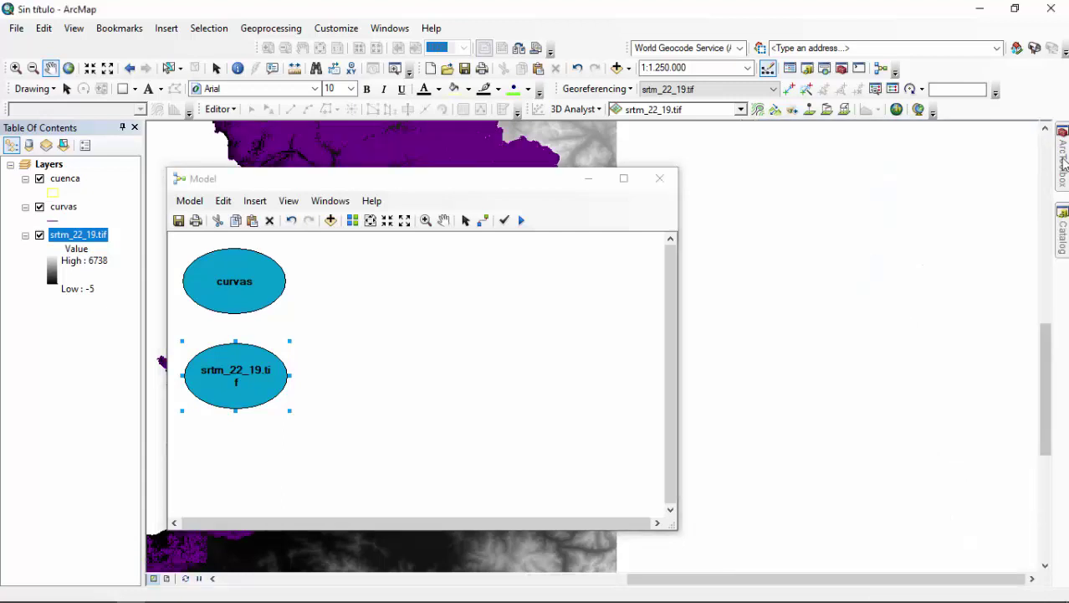
mouse_move(1061, 161)
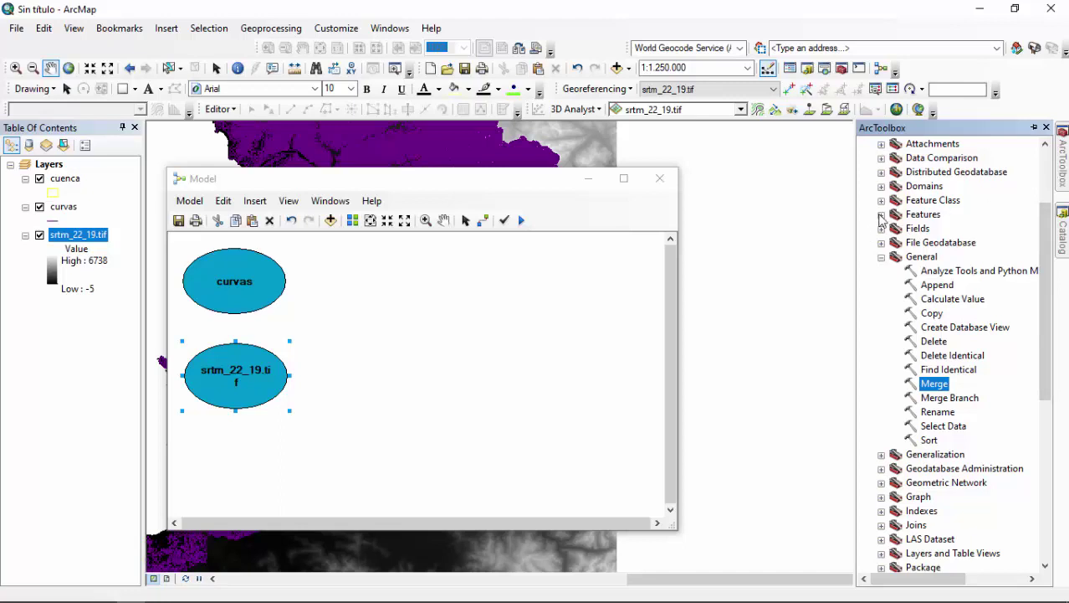
left_click(881, 257)
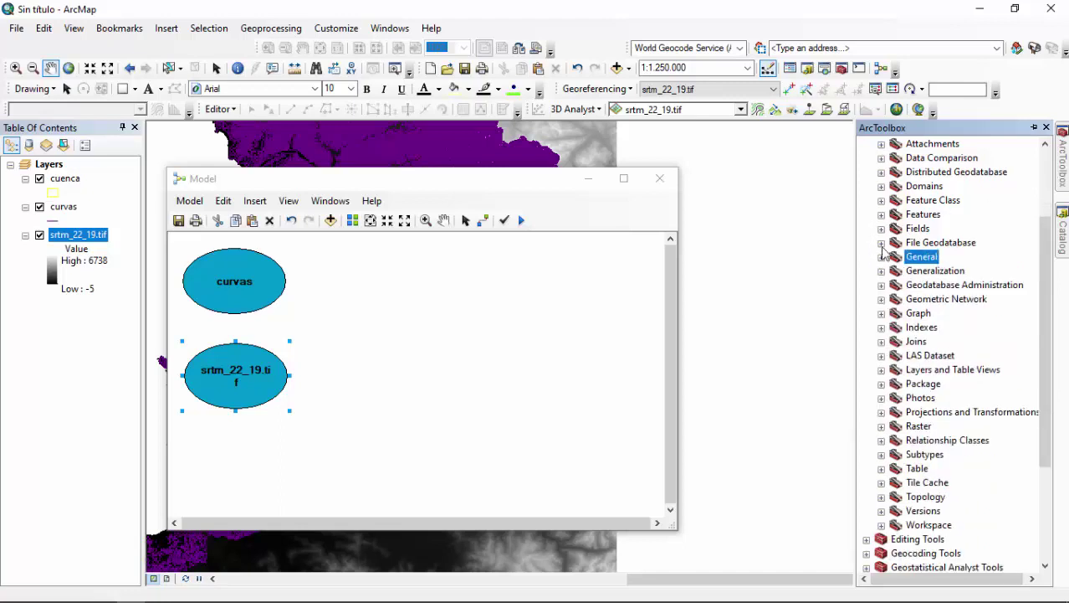
scroll(873, 239, "up", 3)
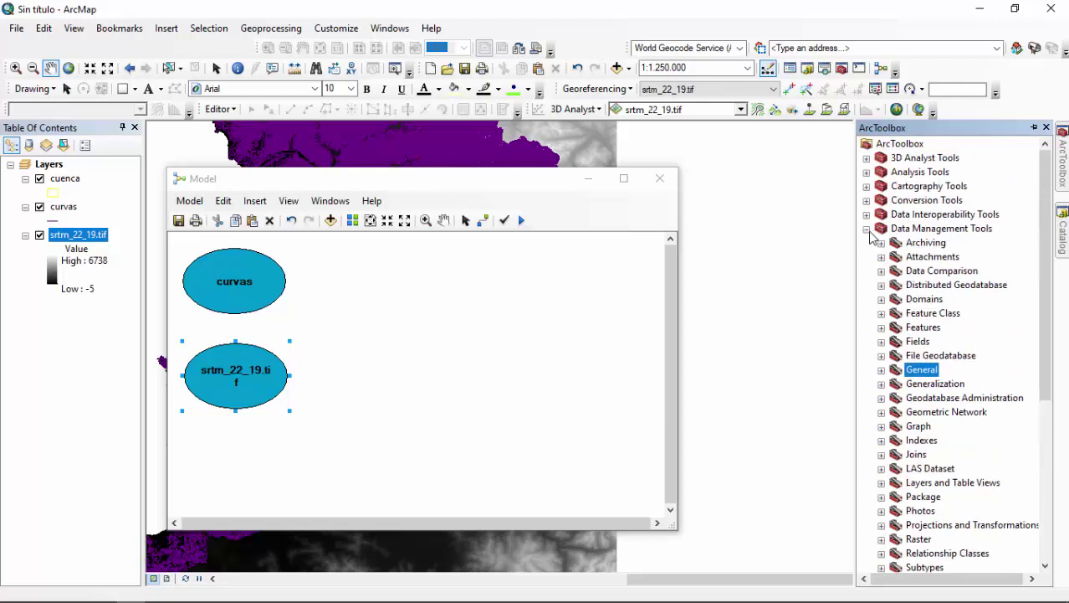
left_click(867, 171)
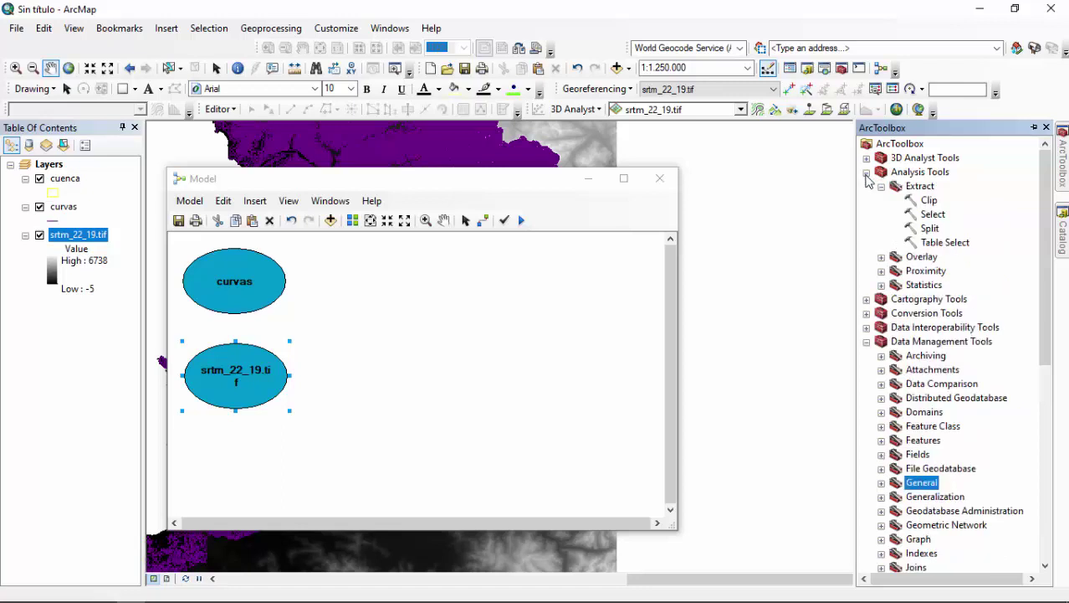
left_click(929, 200)
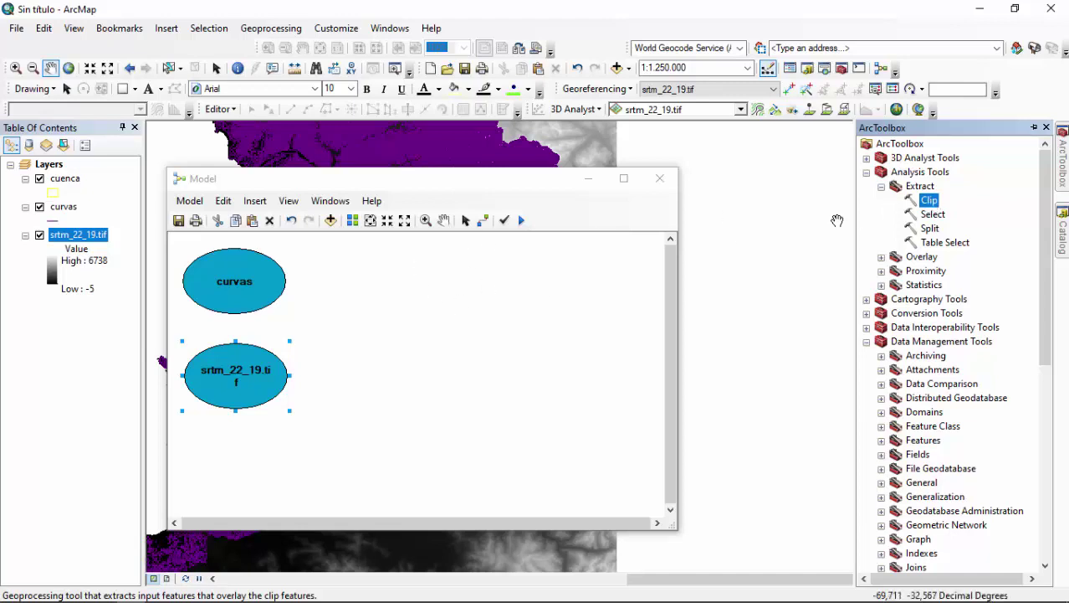
left_click_drag(927, 204, 379, 292)
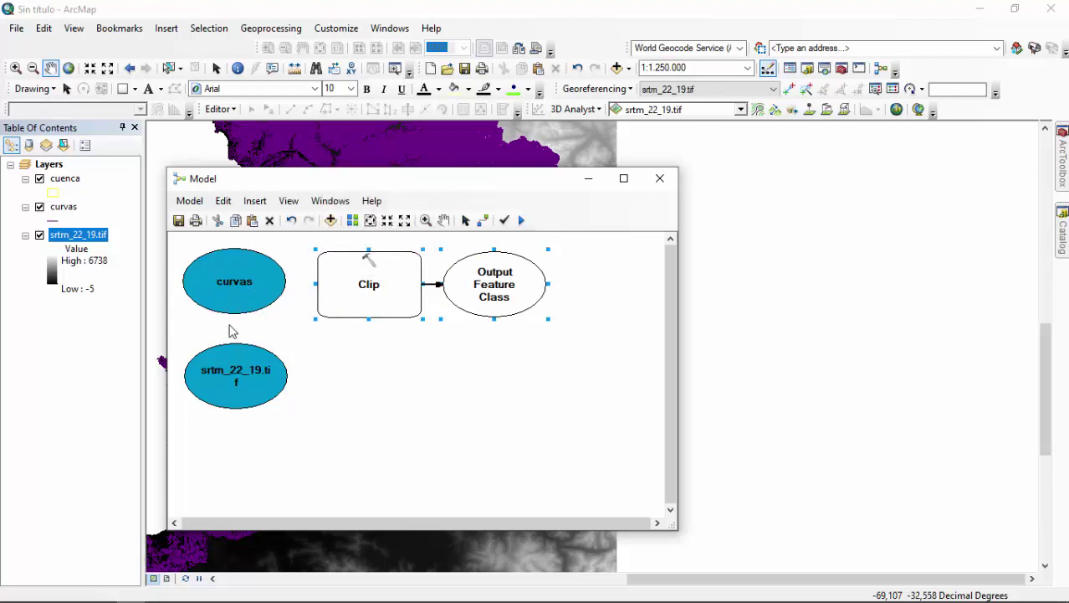
Step: Move the srtm_22_19.tif element lower in the model and add the cuenca layer between it and curvas
left_click(64, 181)
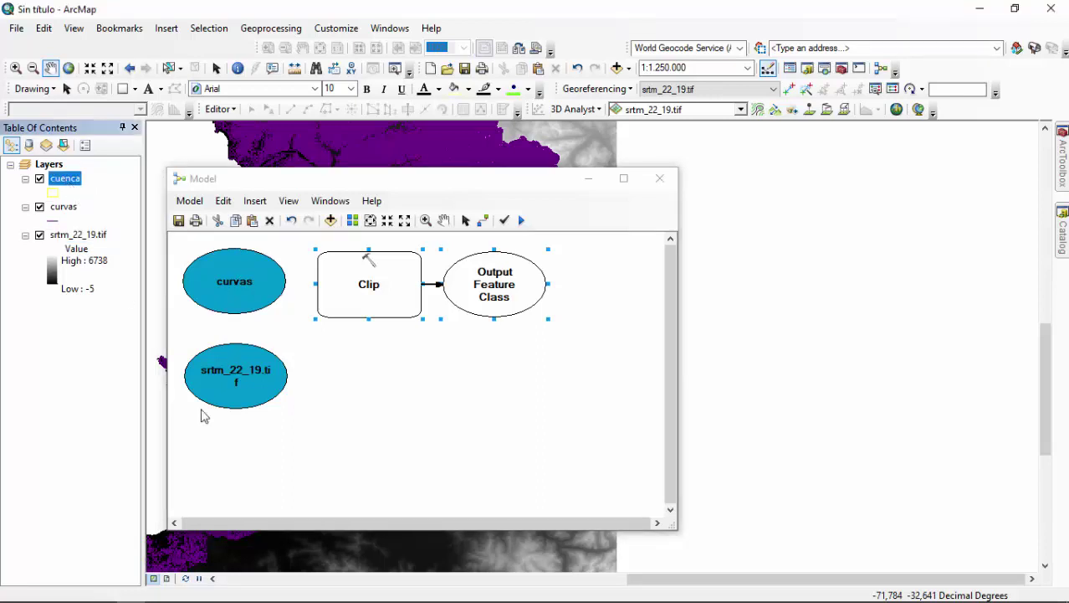
left_click_drag(228, 360, 231, 446)
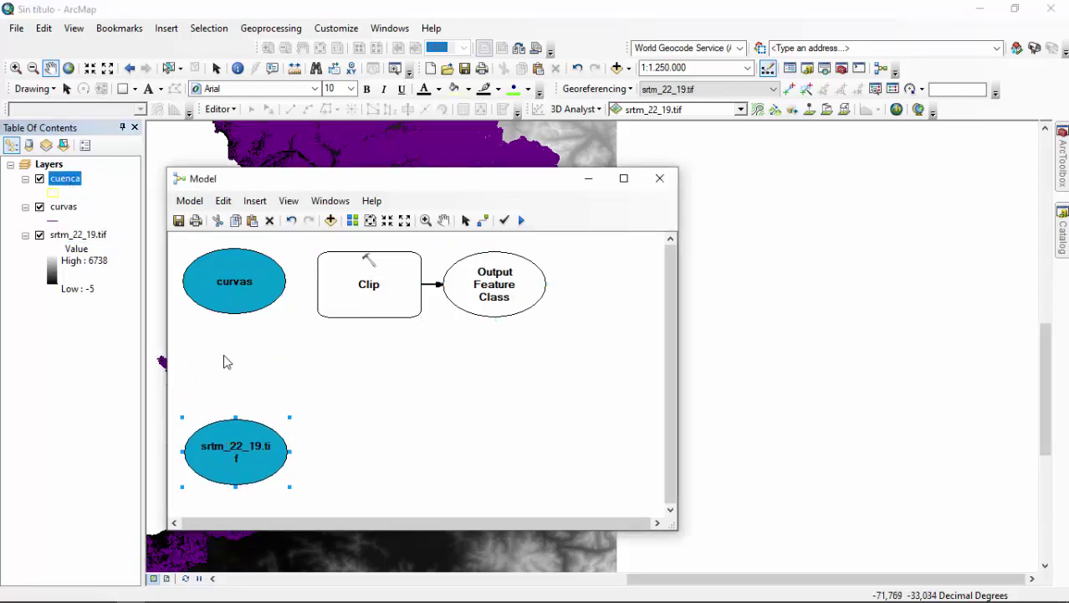
left_click_drag(72, 182, 279, 350)
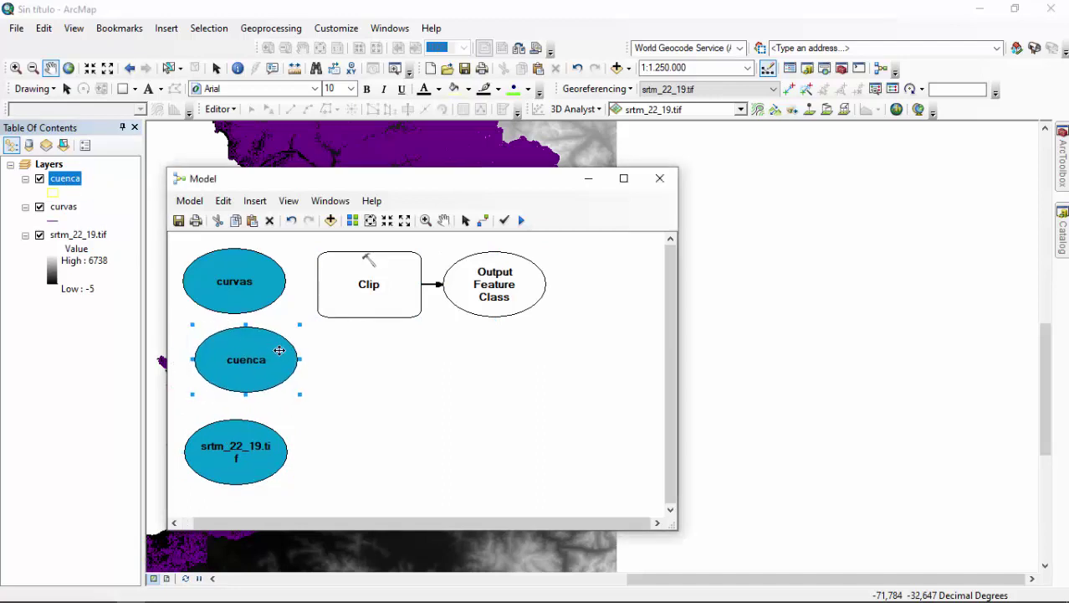
Step: Configure Clip with the model variables curvas as input features and cuenca as clip features, keeping the default output curvas_Clip
left_click(357, 267)
double_click(346, 268)
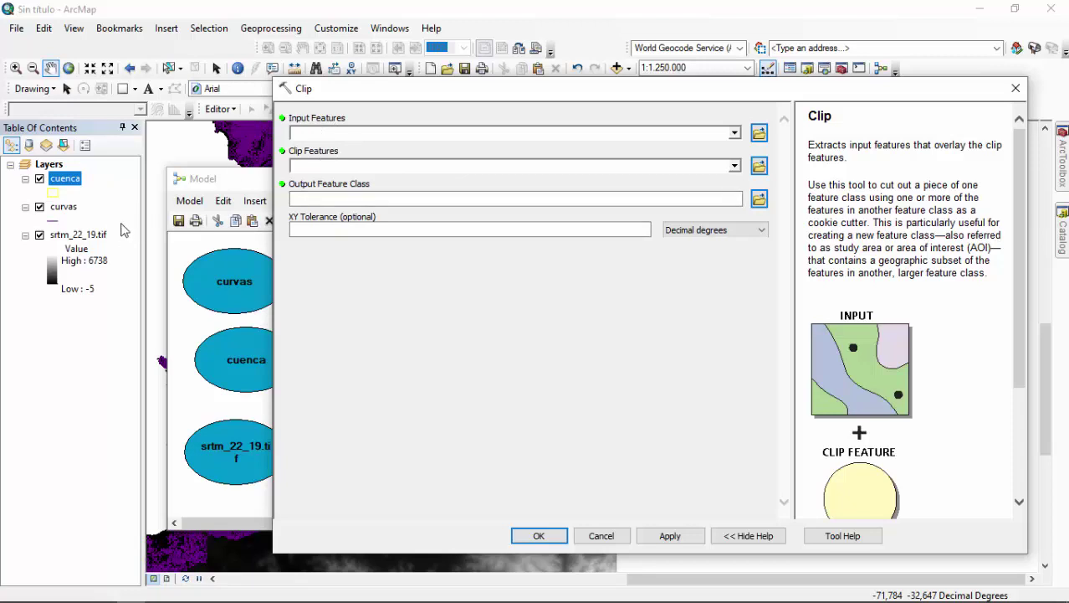
left_click(69, 216)
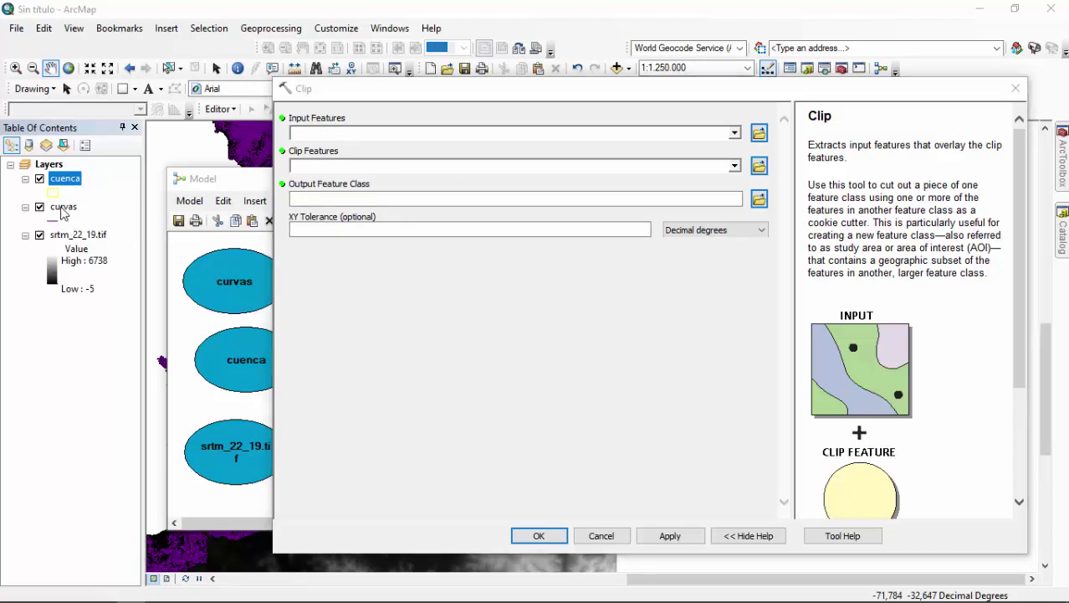
left_click(735, 134)
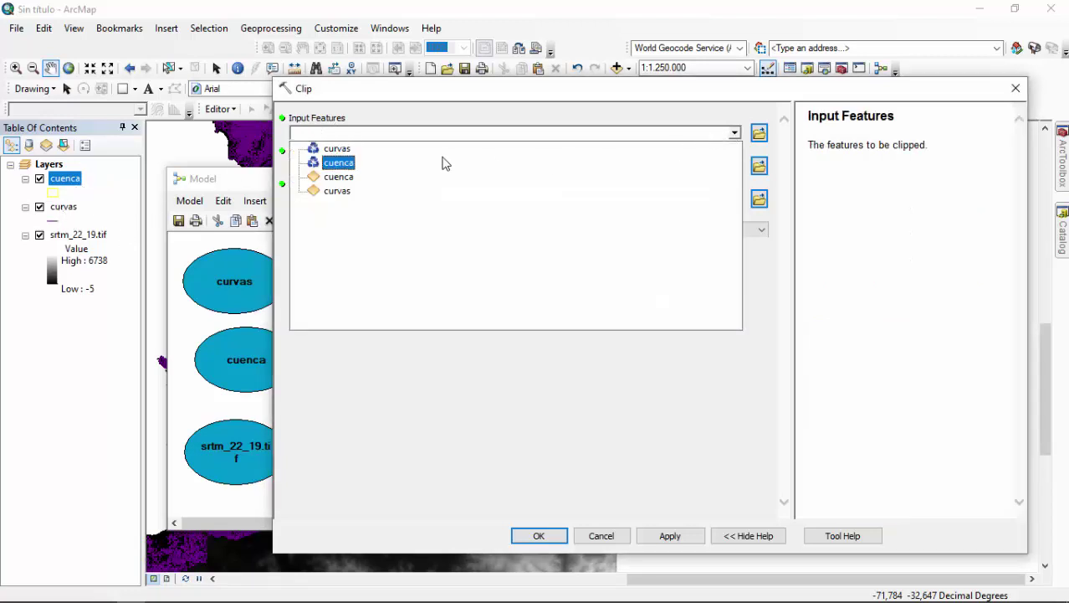
left_click(333, 149)
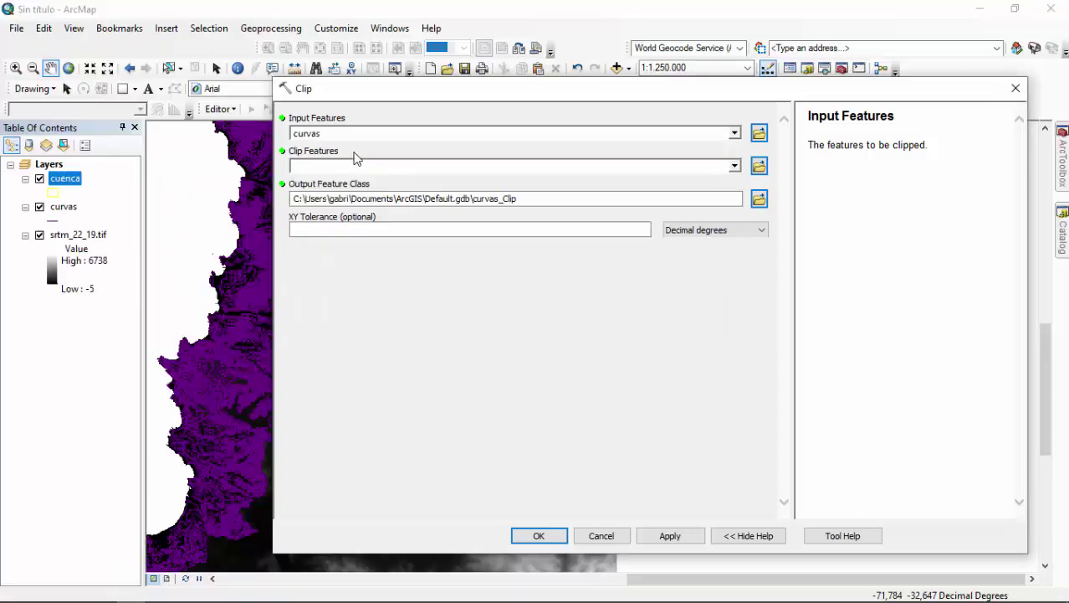
left_click(734, 167)
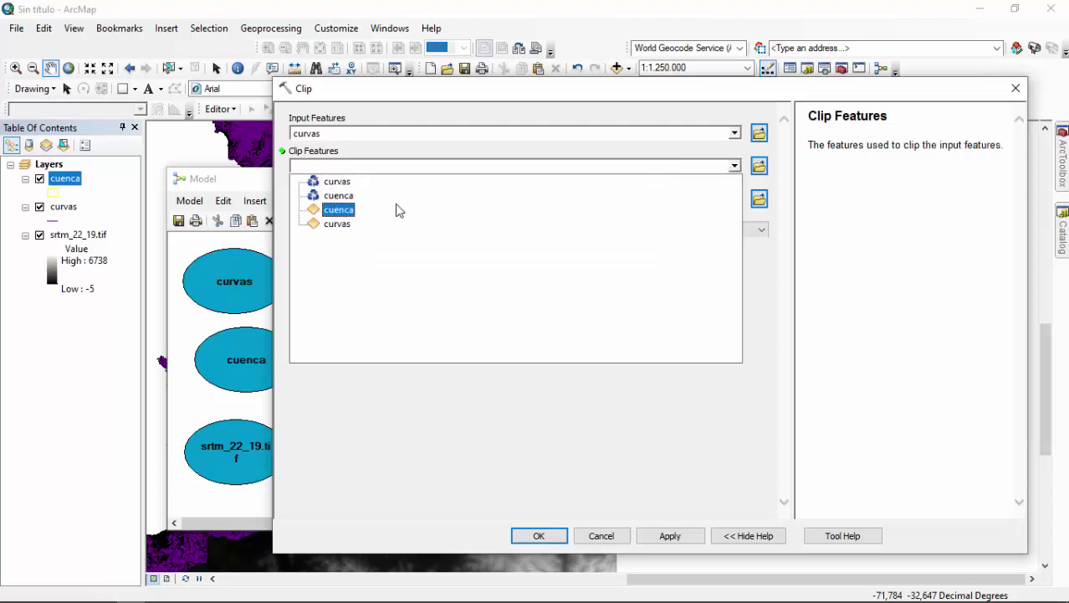
left_click(343, 201)
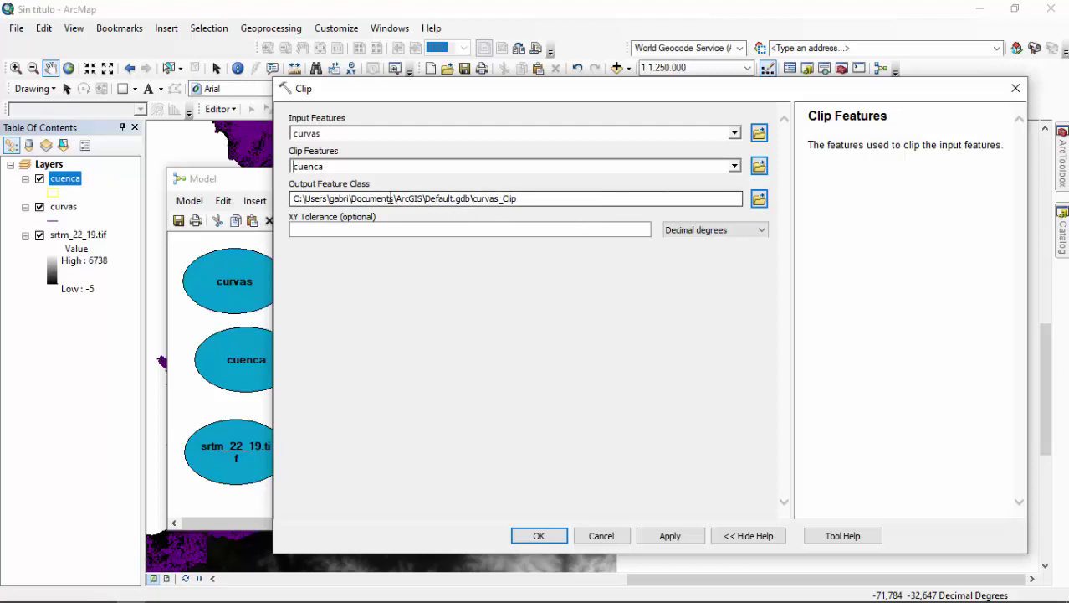
left_click_drag(391, 198, 552, 198)
left_click(554, 197)
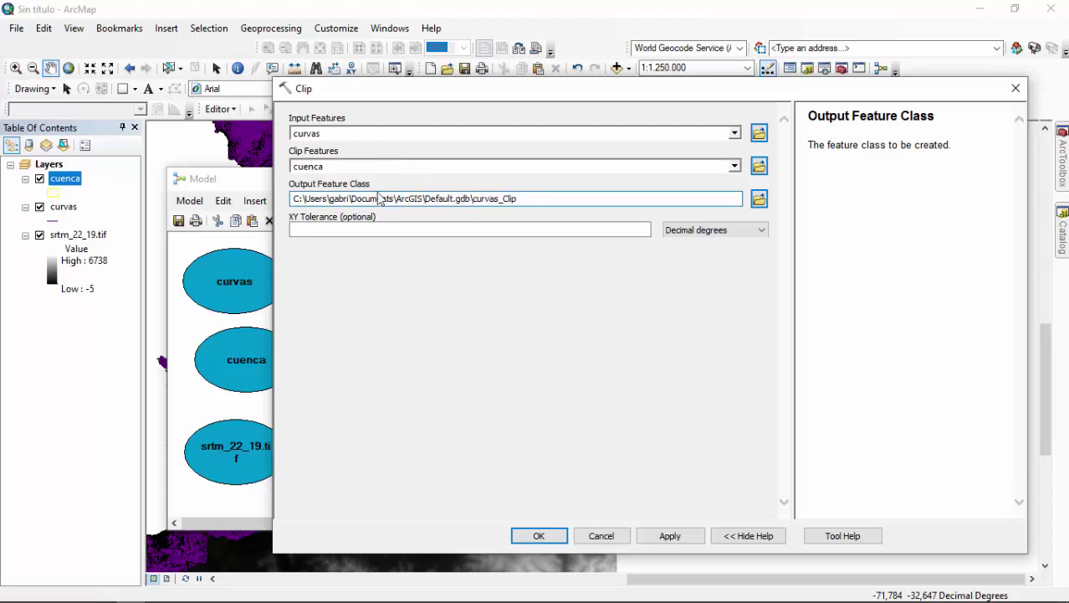
left_click(545, 537)
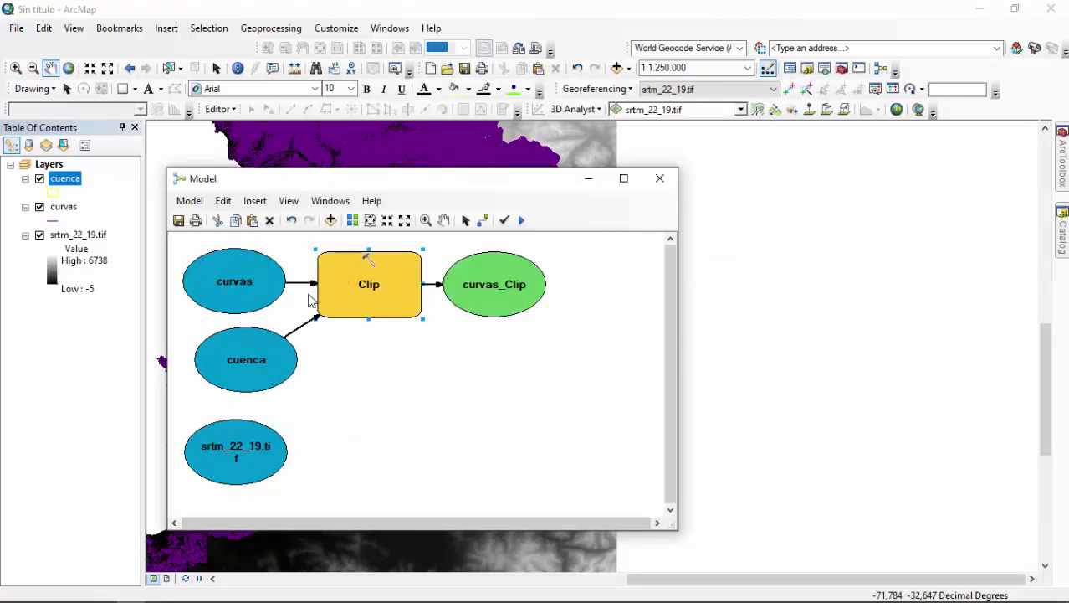
Step: Rearrange the diagram with Clip midway between its two inputs and cuenca aligned beneath curvas
left_click_drag(354, 298, 356, 335)
left_click(246, 278)
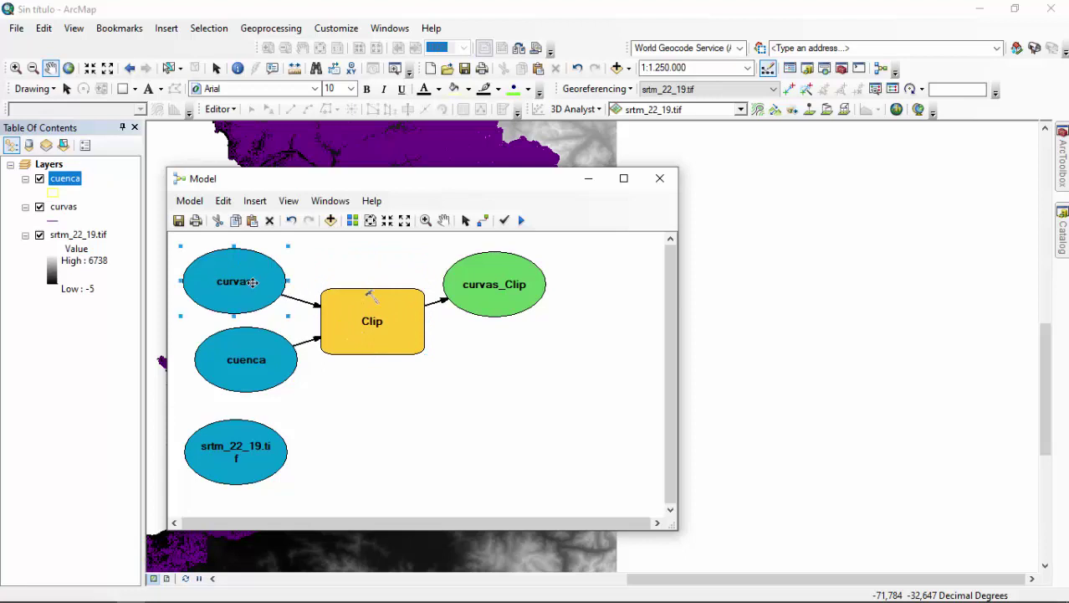
left_click_drag(250, 351, 242, 355)
left_click(238, 269)
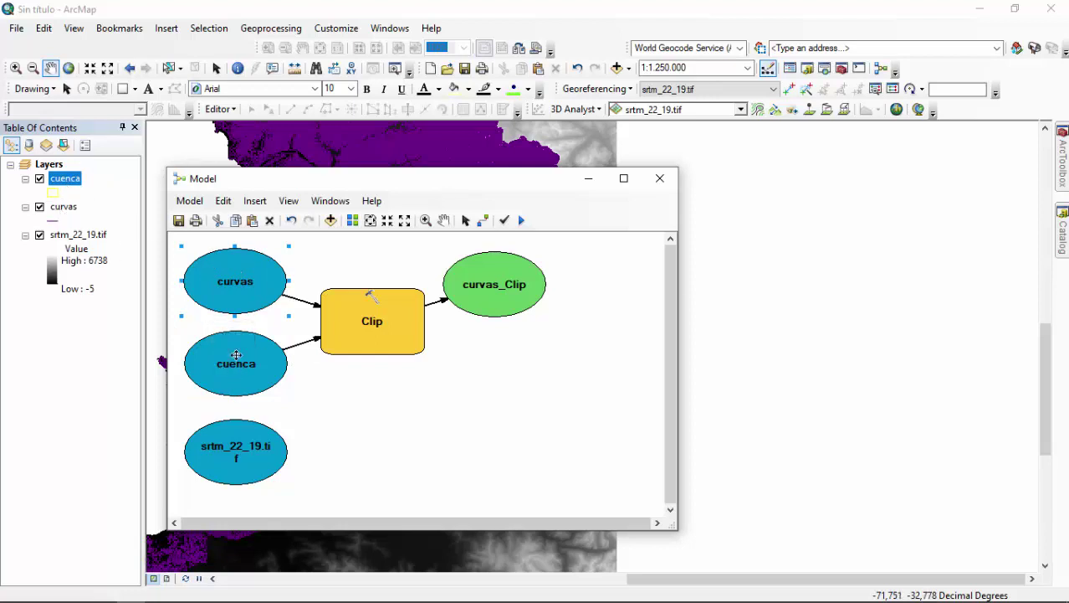
Step: Move the curvas_Clip output down so it lines up horizontally with the Clip tool
mouse_move(345, 333)
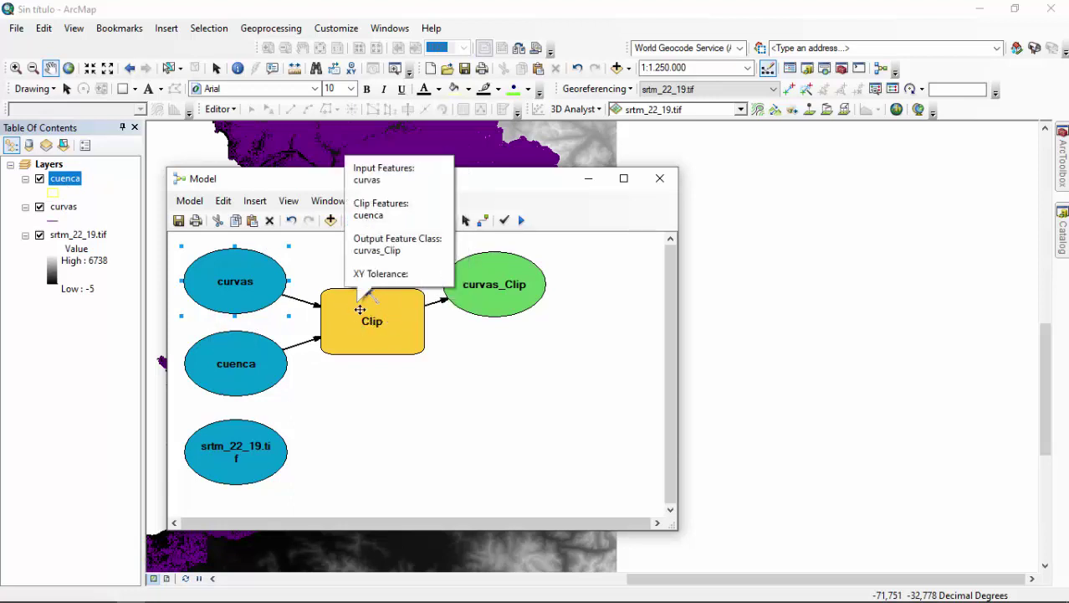
left_click_drag(492, 302, 499, 341)
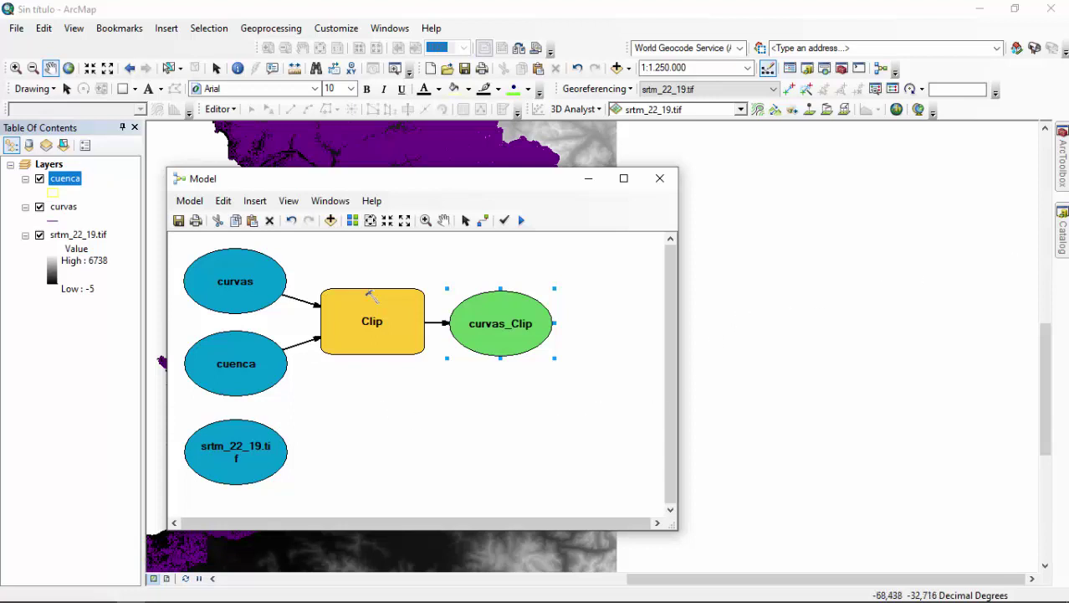
Step: Add the raster Clip tool from the Raster Processing toolset of Data Management Tools to the model, below the first Clip
left_click(1064, 183)
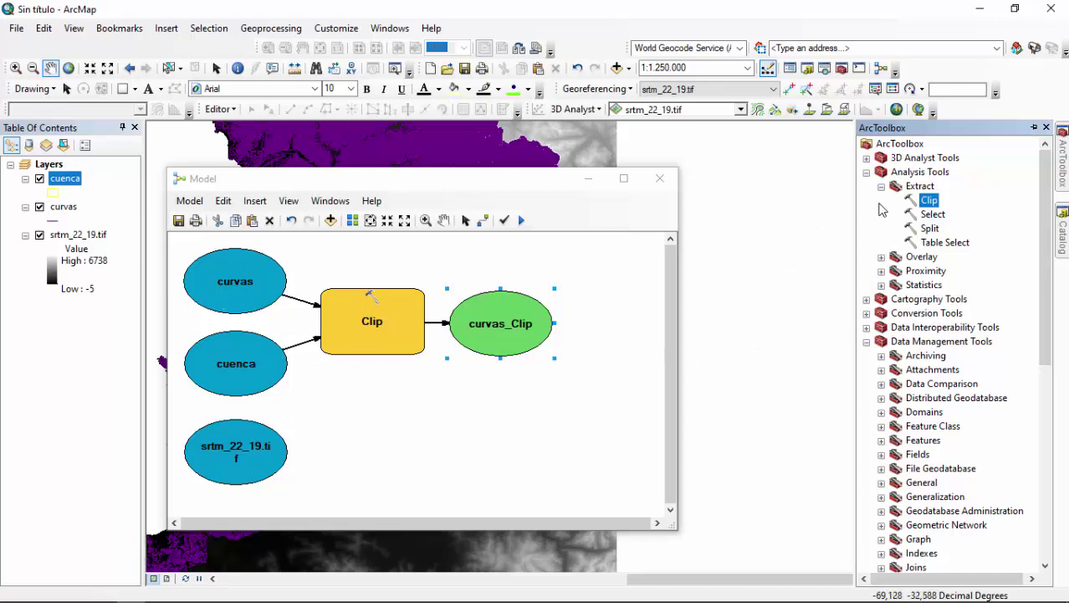
left_click(867, 172)
left_click(867, 228)
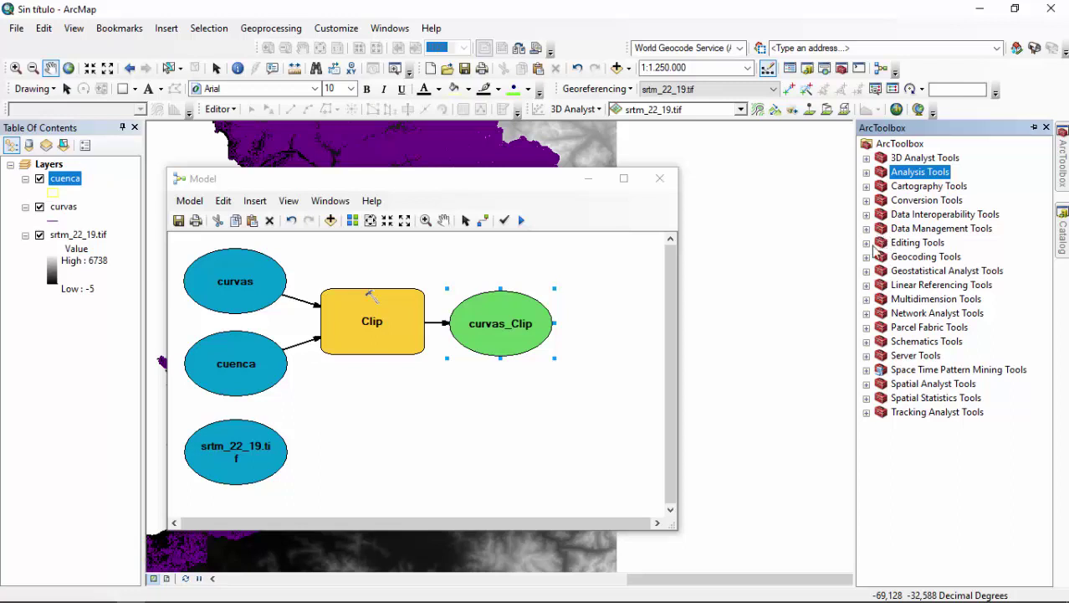
left_click(867, 229)
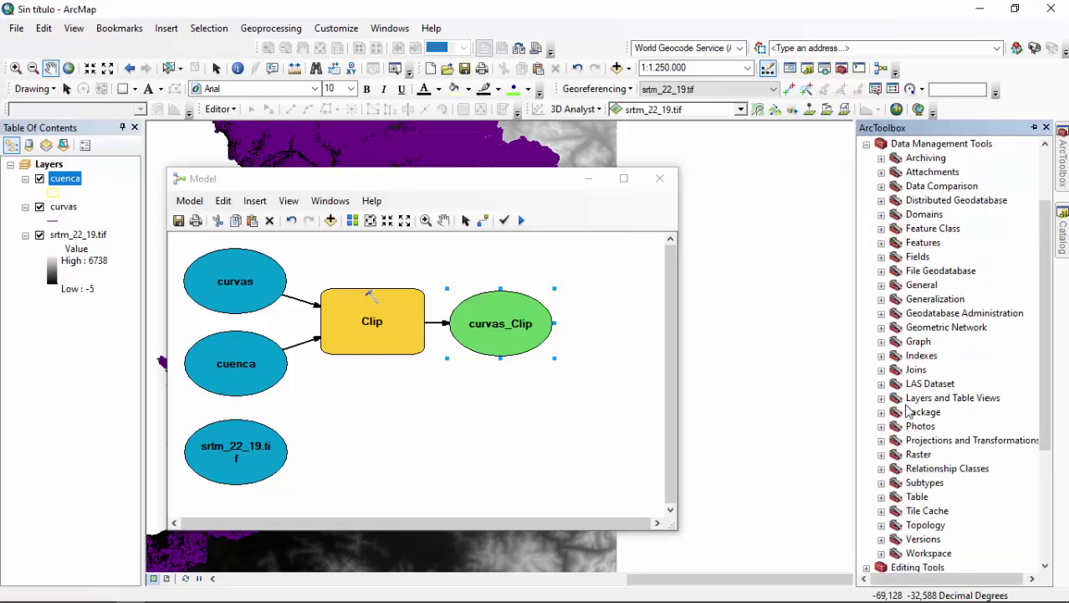
left_click(882, 454)
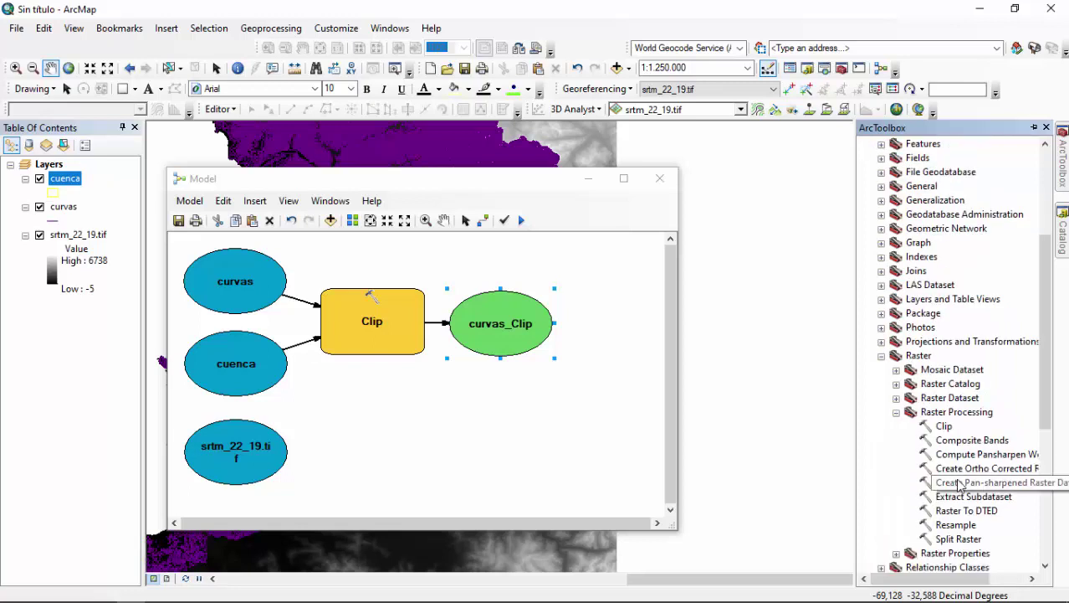
left_click(937, 414)
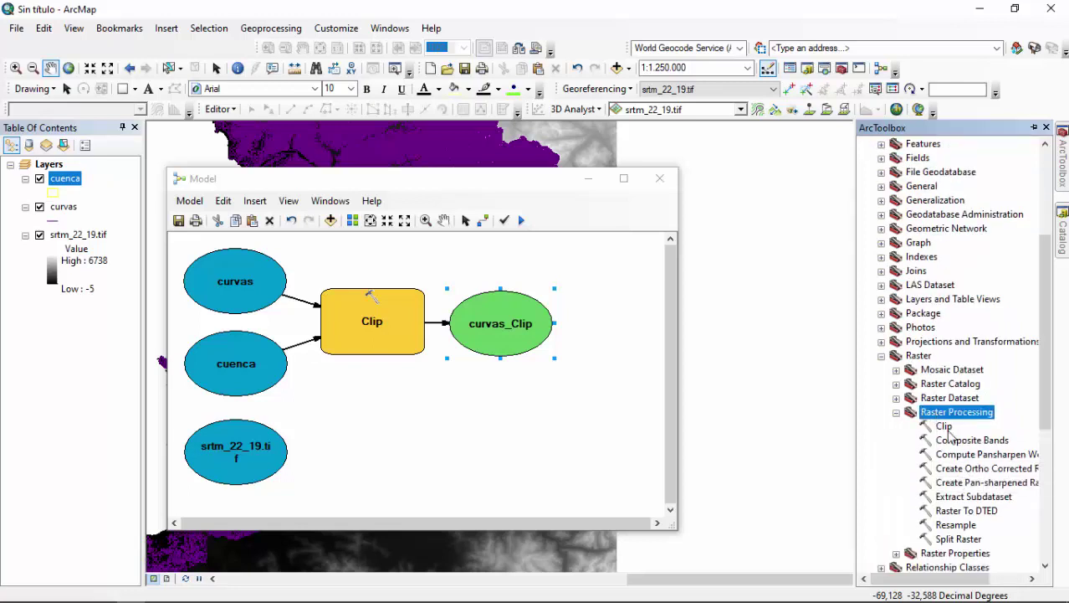
left_click(945, 426)
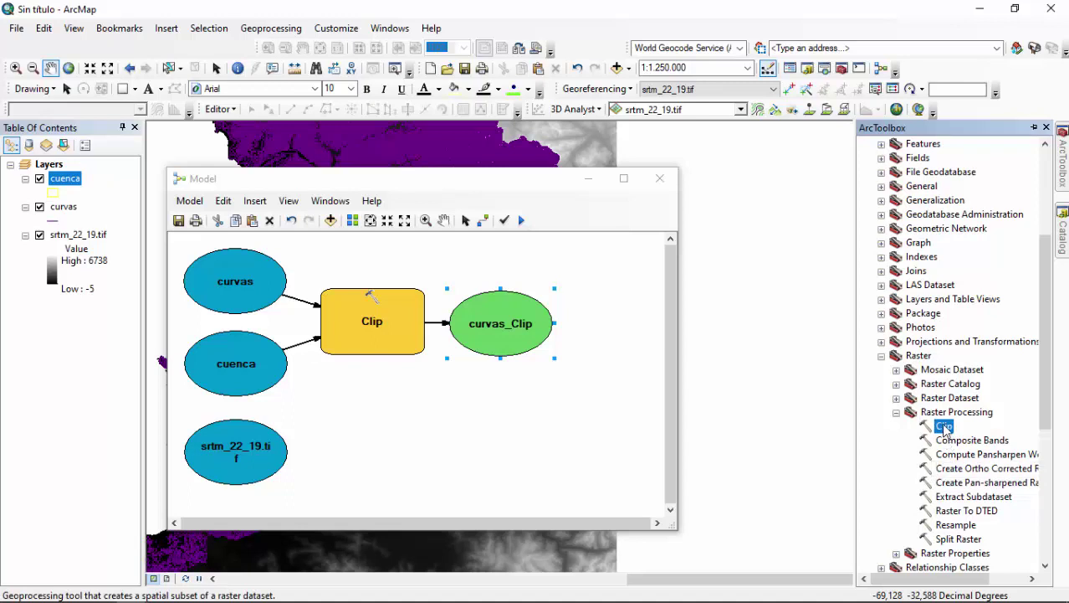
left_click_drag(943, 426, 393, 417)
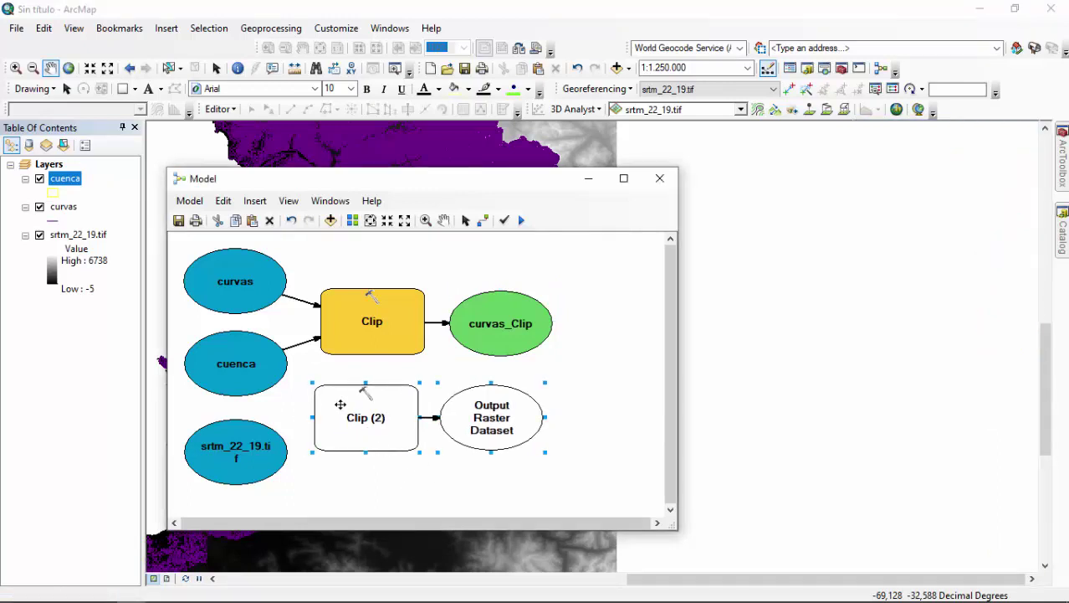
right_click(403, 428)
left_click(342, 392)
double_click(343, 404)
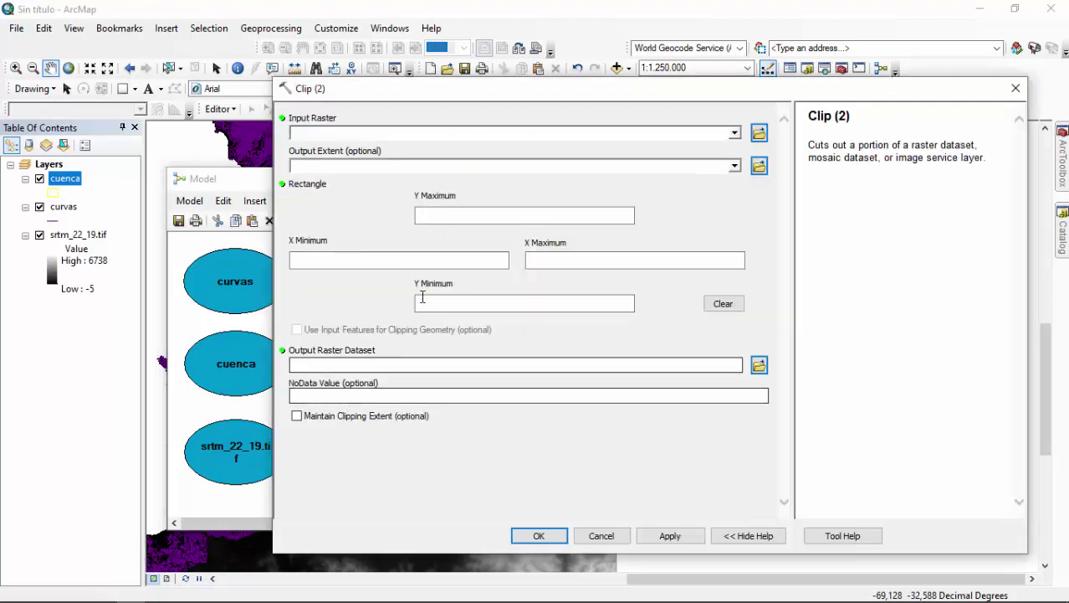
left_click(1014, 88)
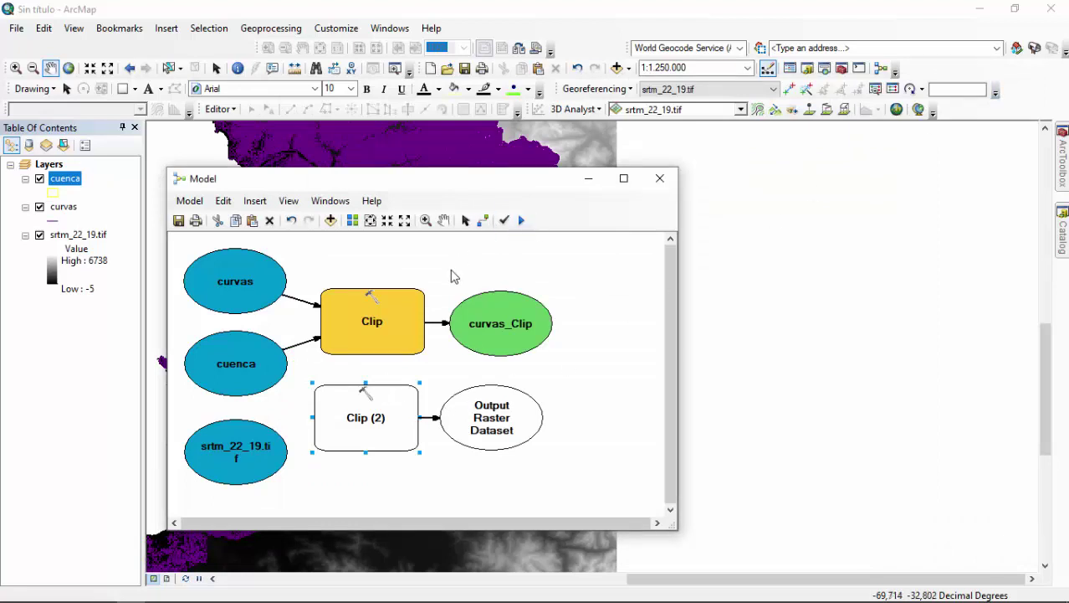
Step: Connect the cuenca element to Clip (2) as its output extent
left_click(483, 222)
left_click(272, 381)
left_click(345, 418)
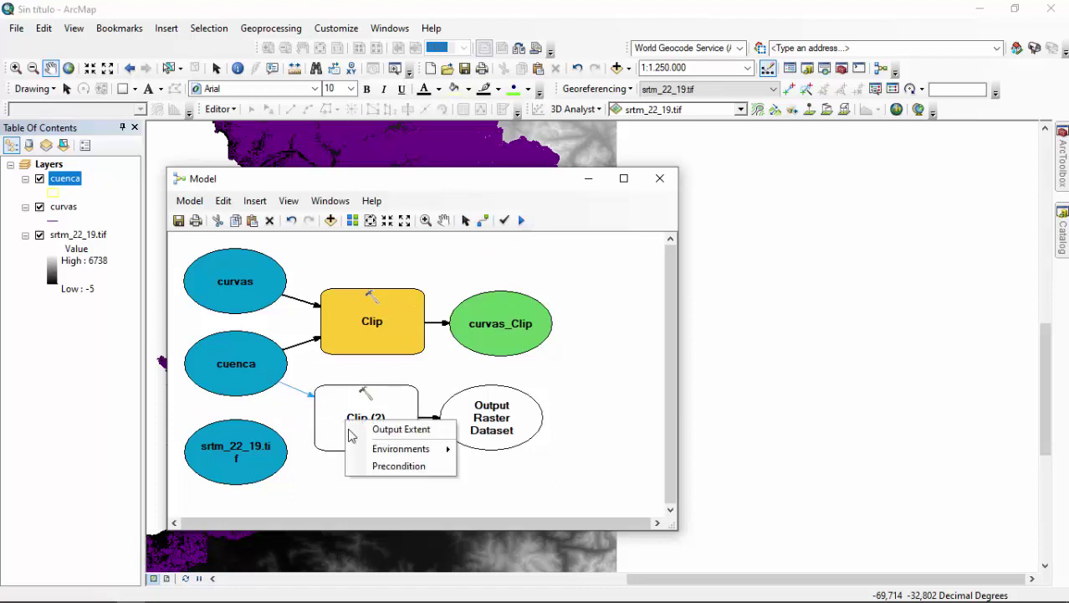
left_click(393, 430)
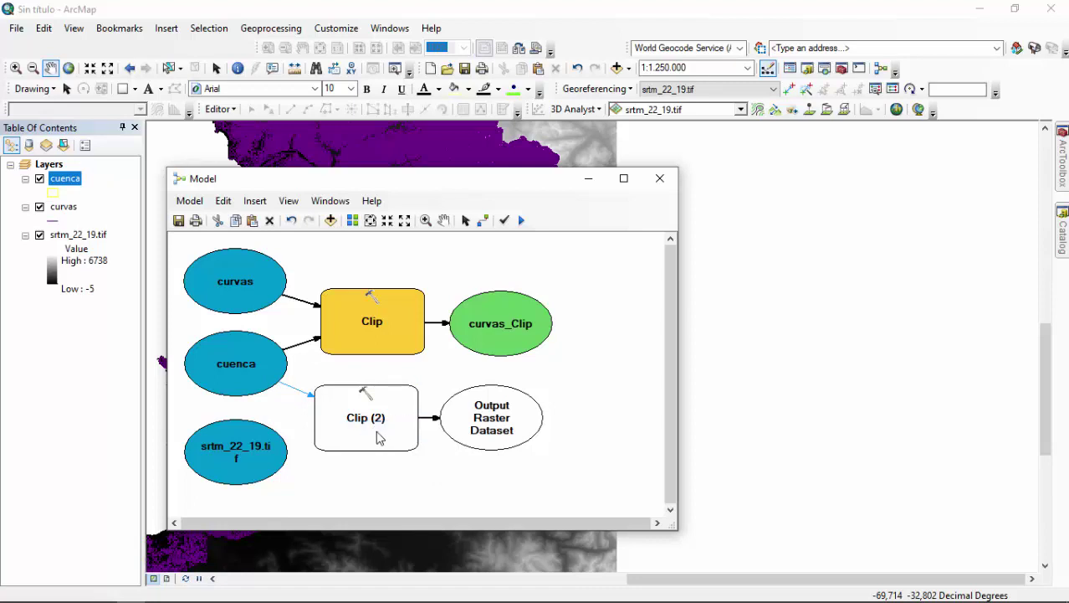
Step: Try connecting srtm_22_19.tif to Clip (2) as output extent, and reconnect cuenca in that role
left_click(291, 445)
left_click(326, 434)
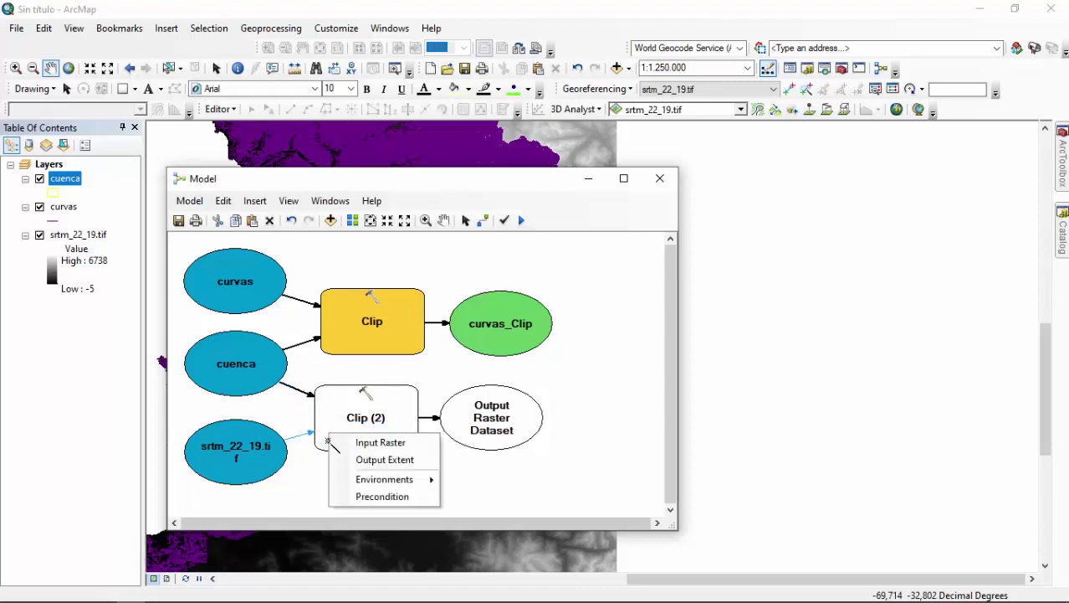
left_click(355, 459)
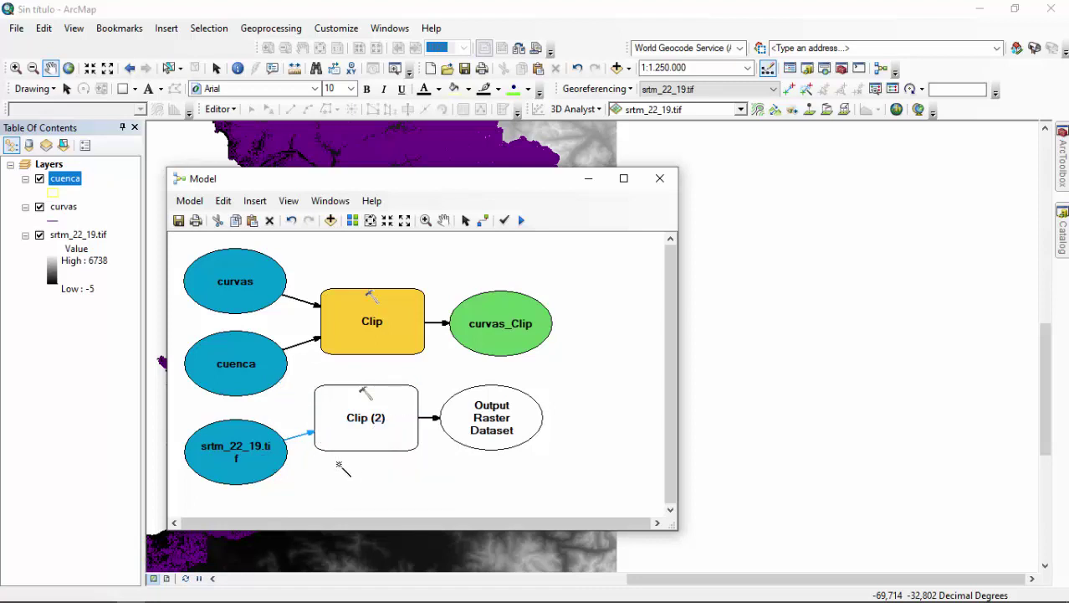
left_click(276, 378)
left_click(329, 413)
left_click(349, 422)
Step: Configure Clip (2) with the model variable srtm_22_19.tif as input raster and input features used for clipping geometry, keeping the default output srtm_22_19_Clip
left_click(276, 466)
left_click(347, 437)
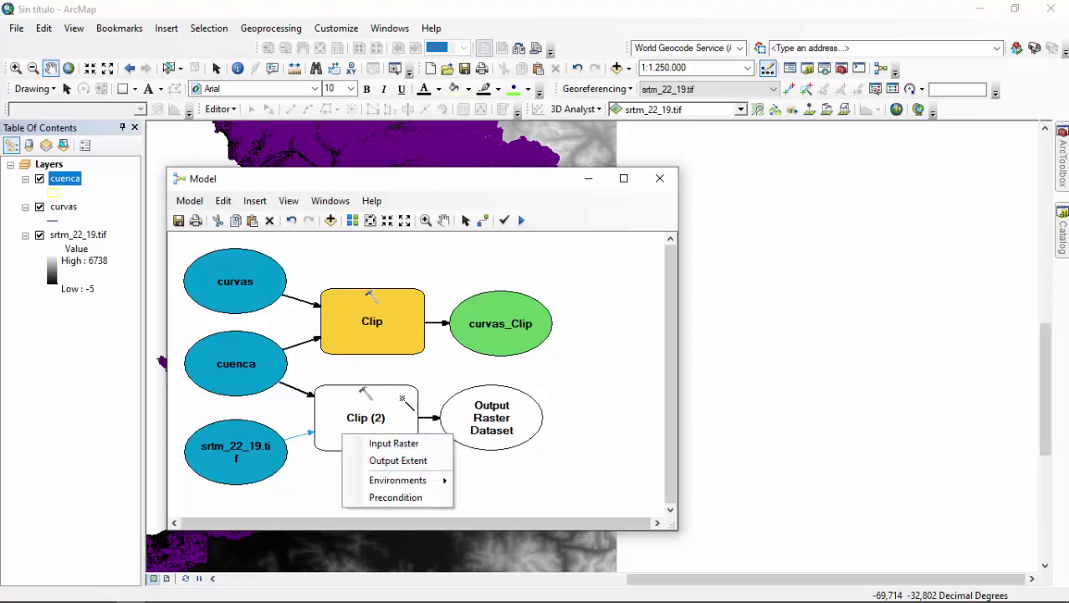
double_click(403, 399)
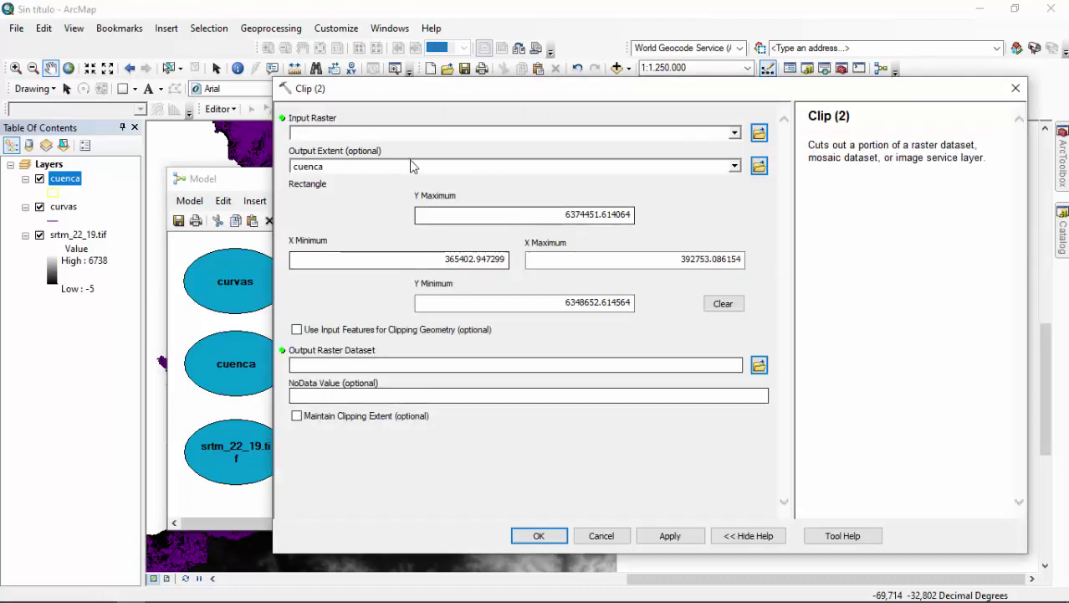
left_click(735, 133)
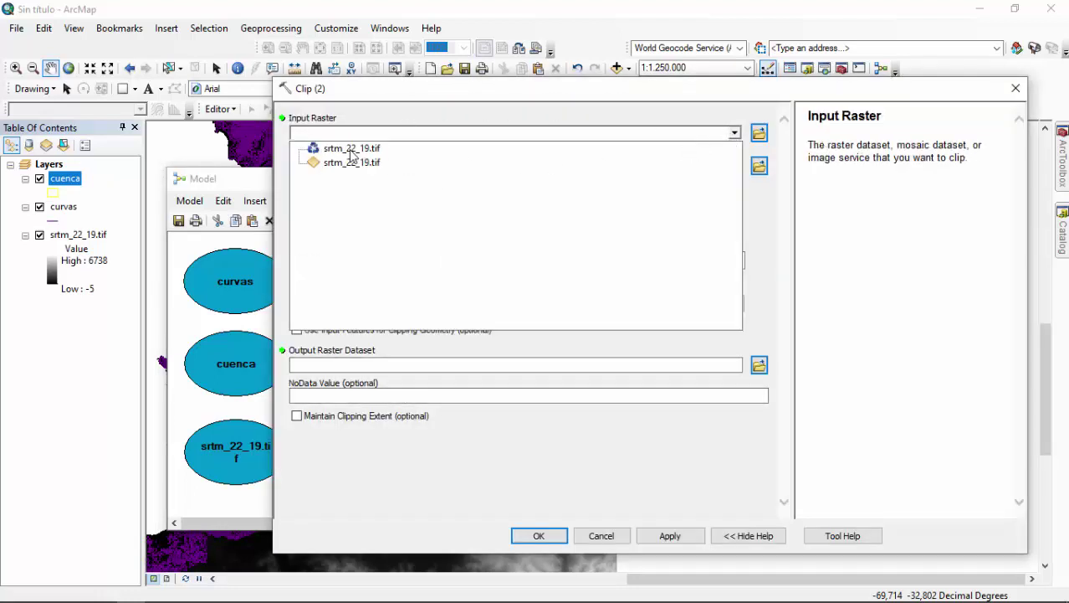
left_click(351, 150)
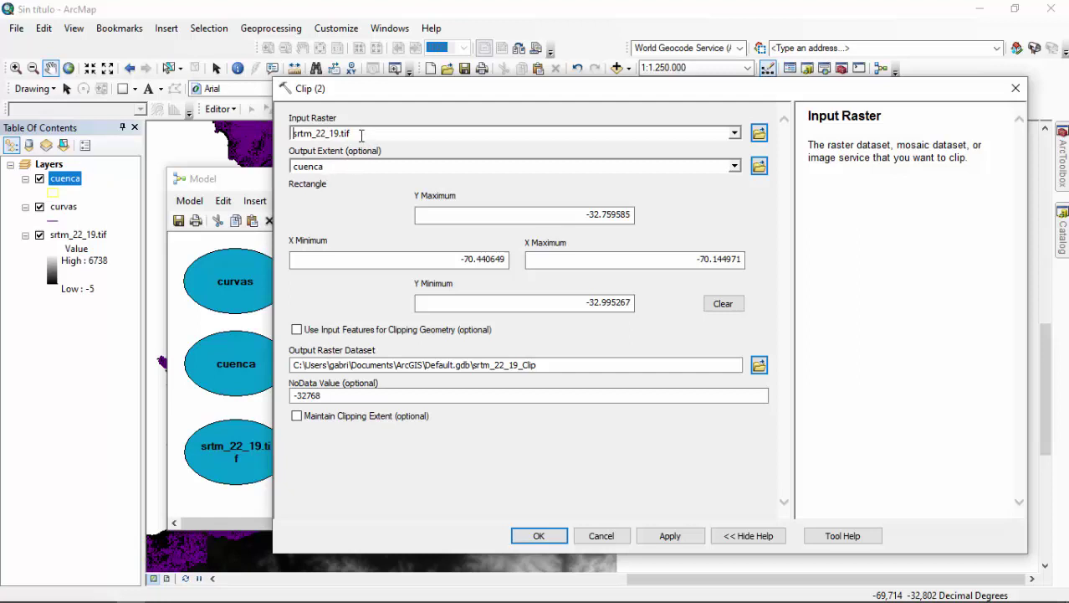
left_click(296, 329)
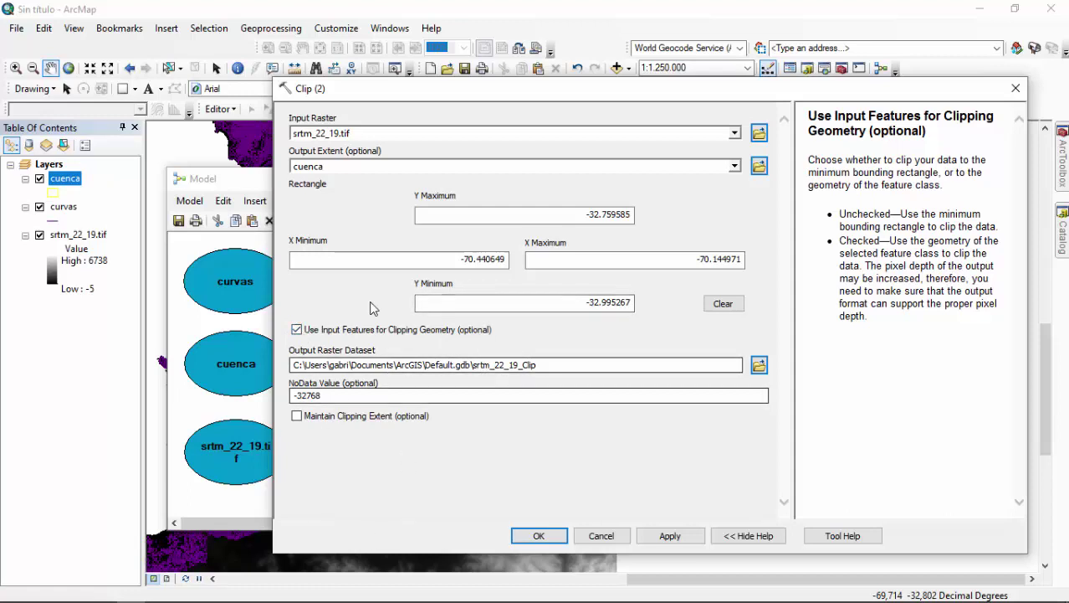
left_click_drag(437, 89, 446, 55)
left_click(548, 501)
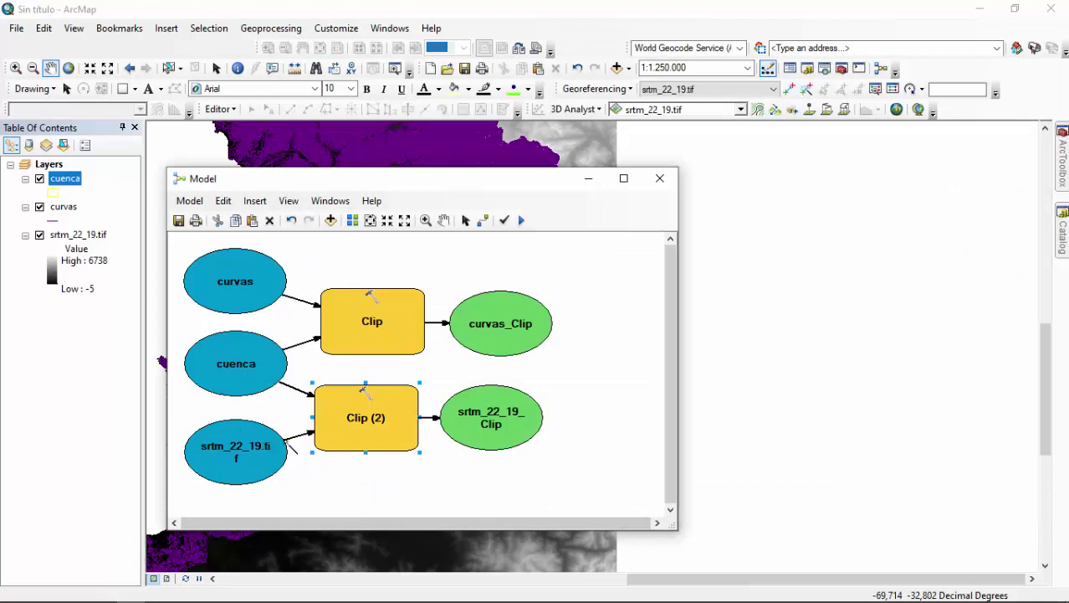
Step: Enlarge the Model window and tidy the diagram so the inputs, both Clip tools and their outputs stand in aligned columns
left_click_drag(539, 178, 528, 94)
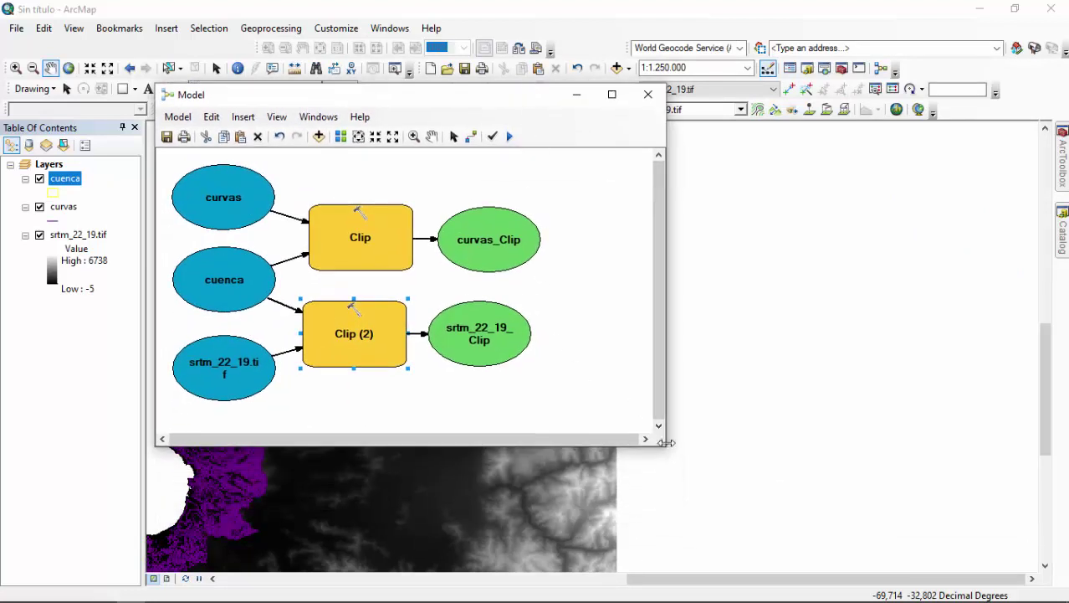
left_click_drag(661, 430, 743, 552)
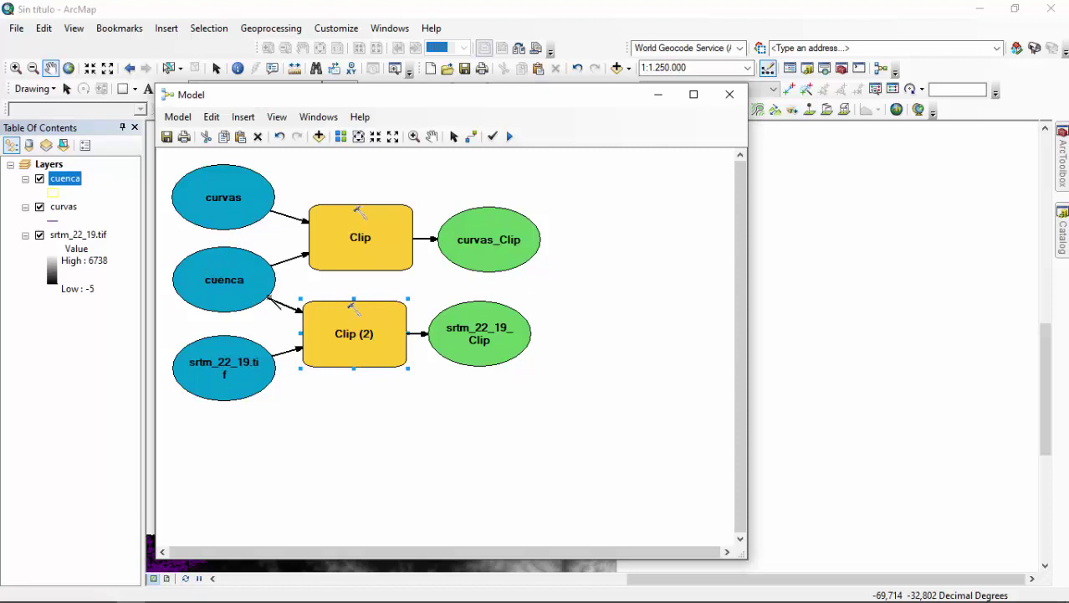
left_click(220, 281)
mouse_move(223, 278)
left_mouse_down()
mouse_move(239, 282)
mouse_move(220, 284)
left_mouse_up()
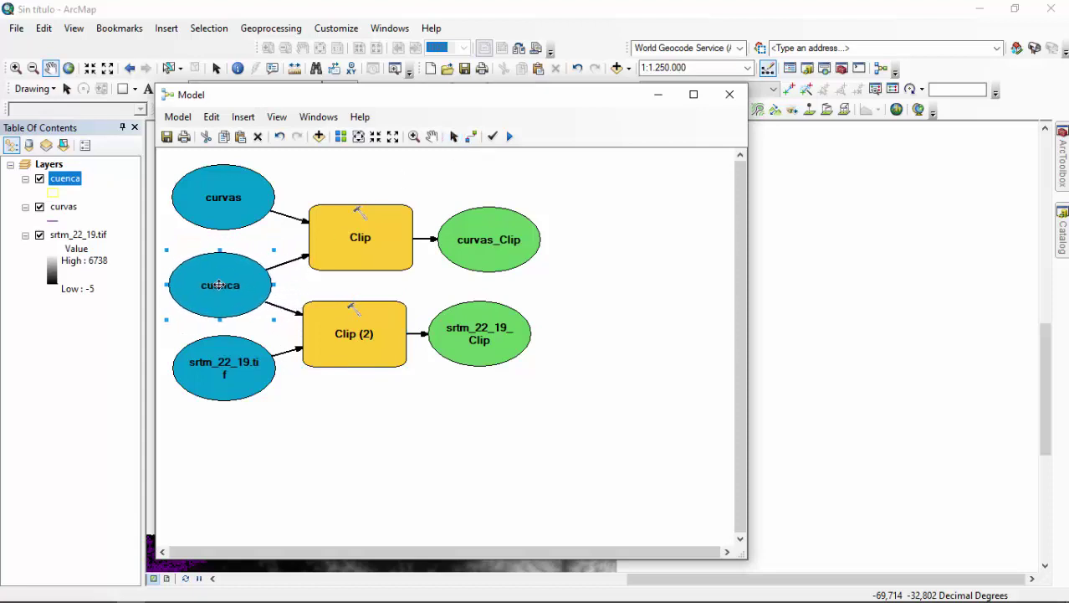
left_click(222, 366)
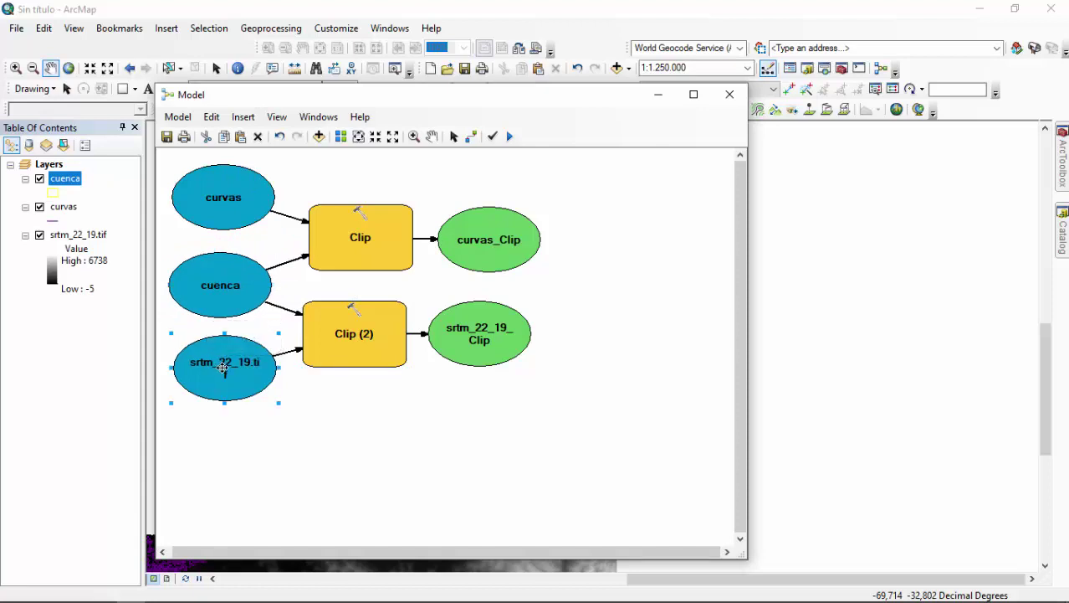
left_click(229, 296)
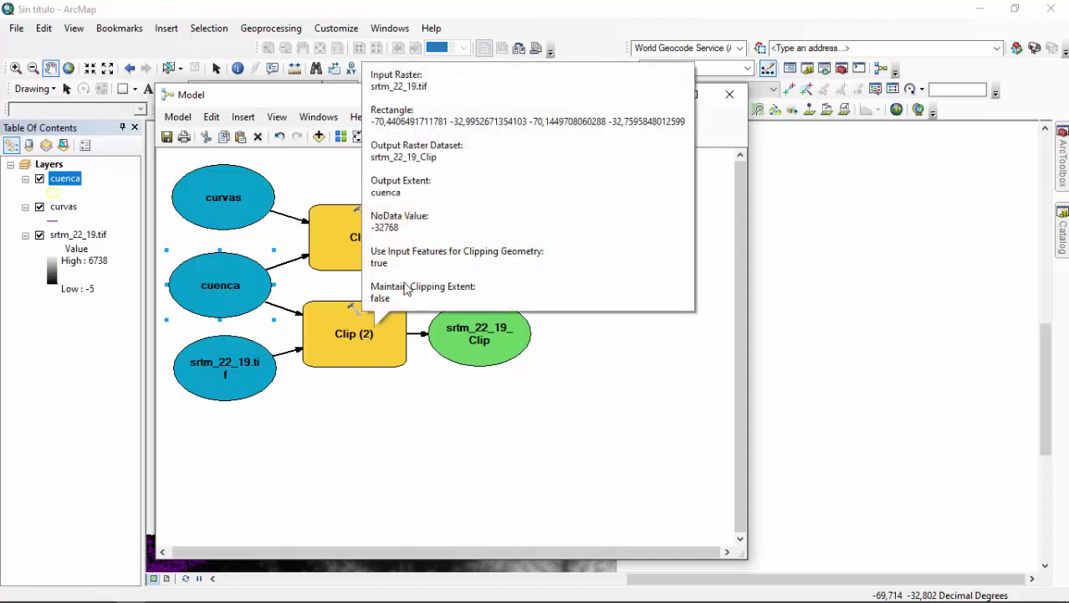
left_click_drag(490, 327, 491, 328)
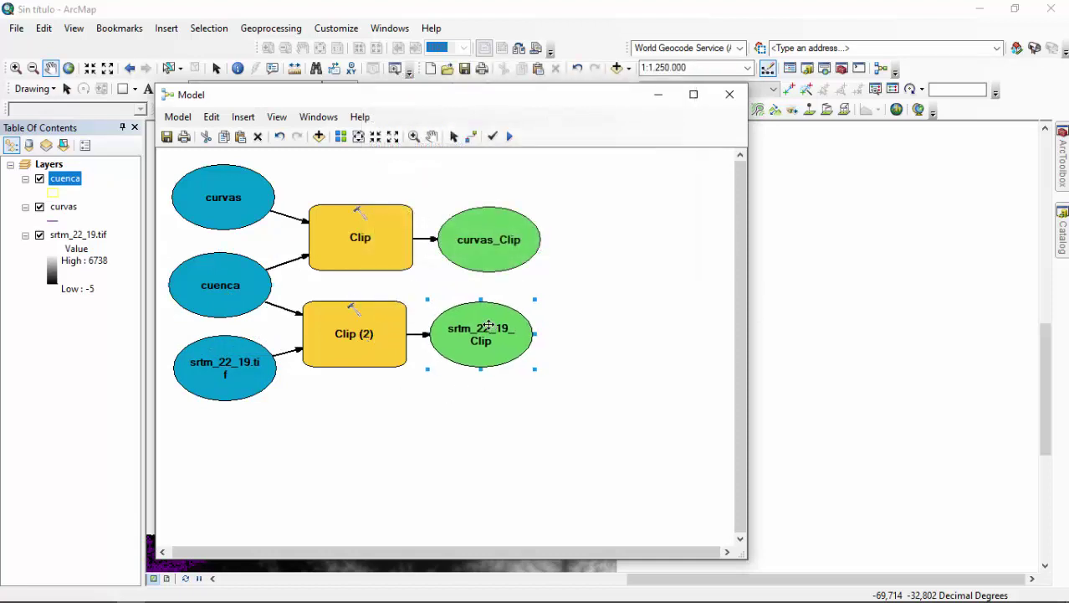
left_click_drag(378, 229, 379, 231)
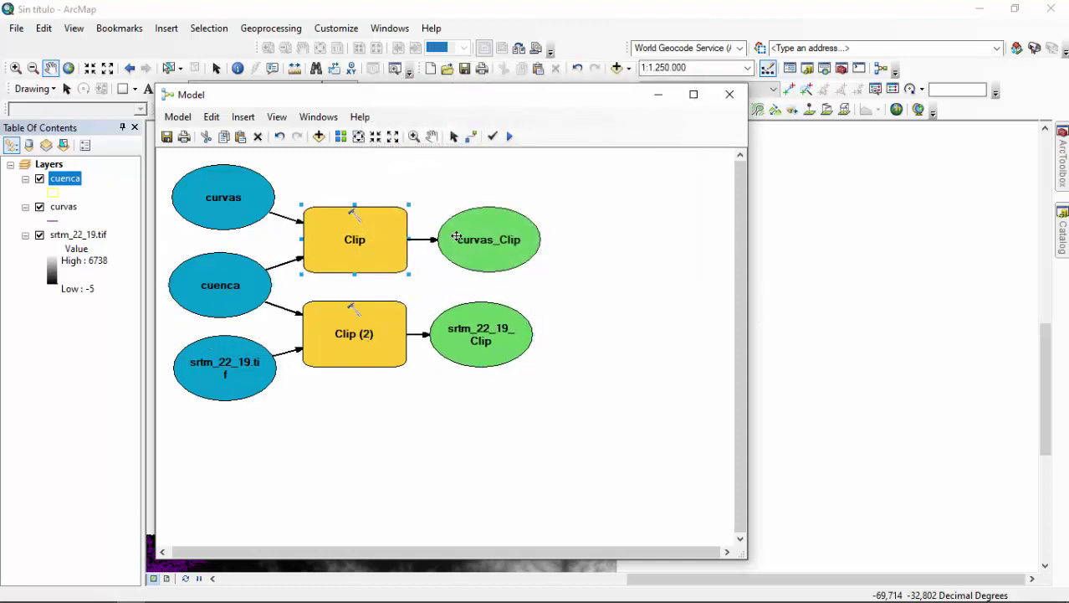
left_click_drag(456, 237, 449, 242)
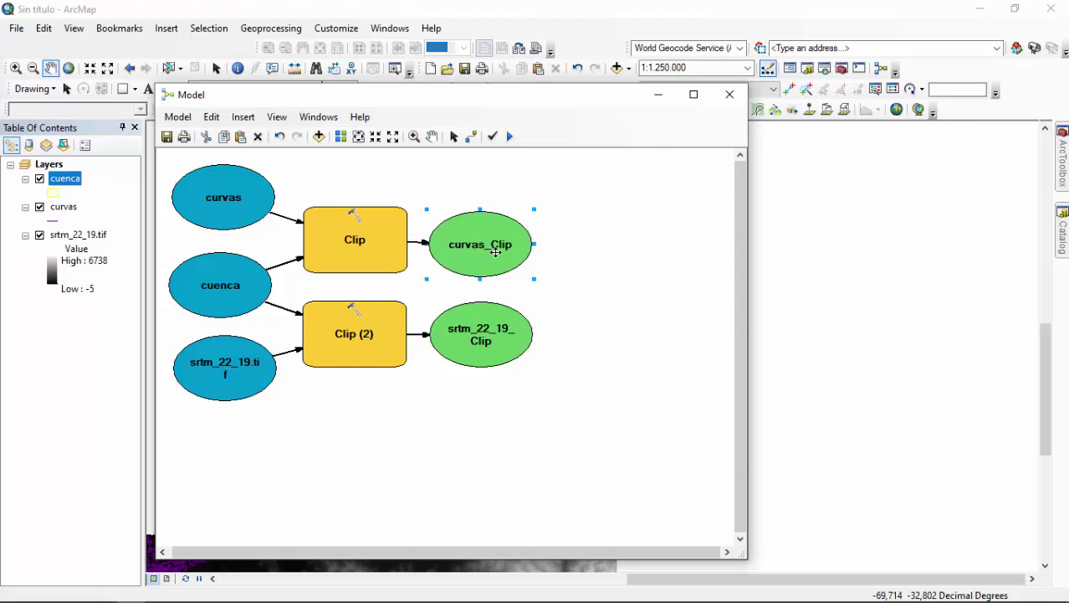
Step: Validate the entire model and run both Clip processes
left_click(492, 138)
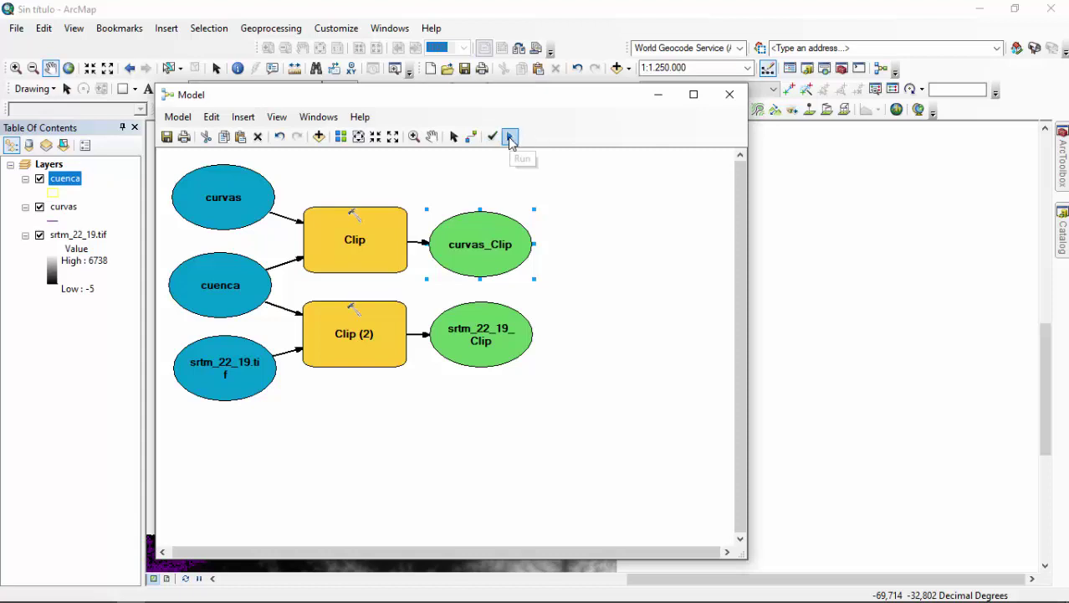
left_click(509, 137)
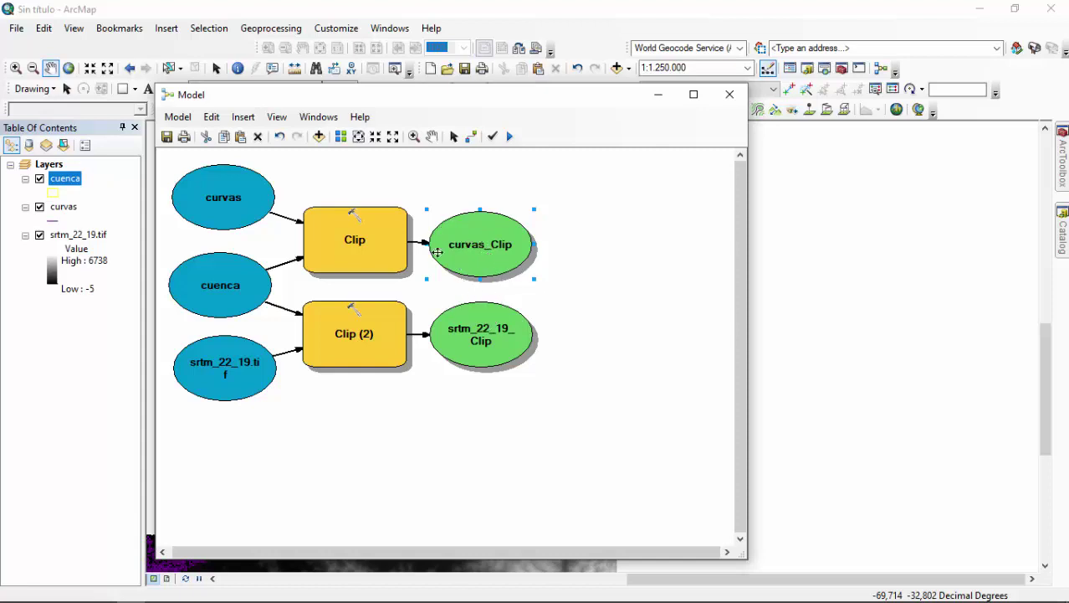
left_click(589, 270)
Step: Add the curvas_Clip and srtm_22_19_Clip outputs to the map display
right_click(486, 229)
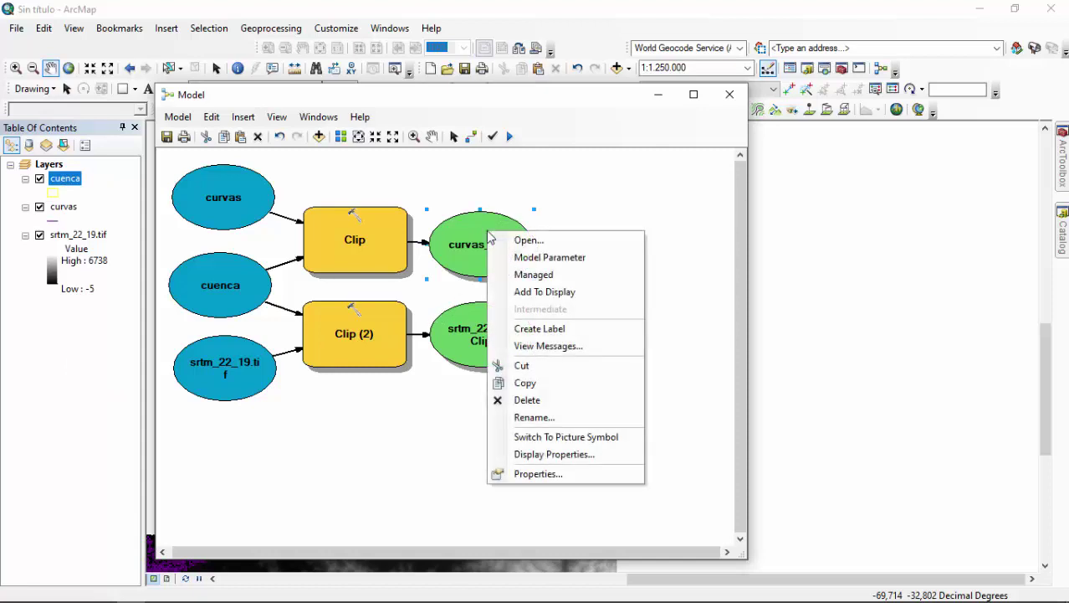
left_click(533, 295)
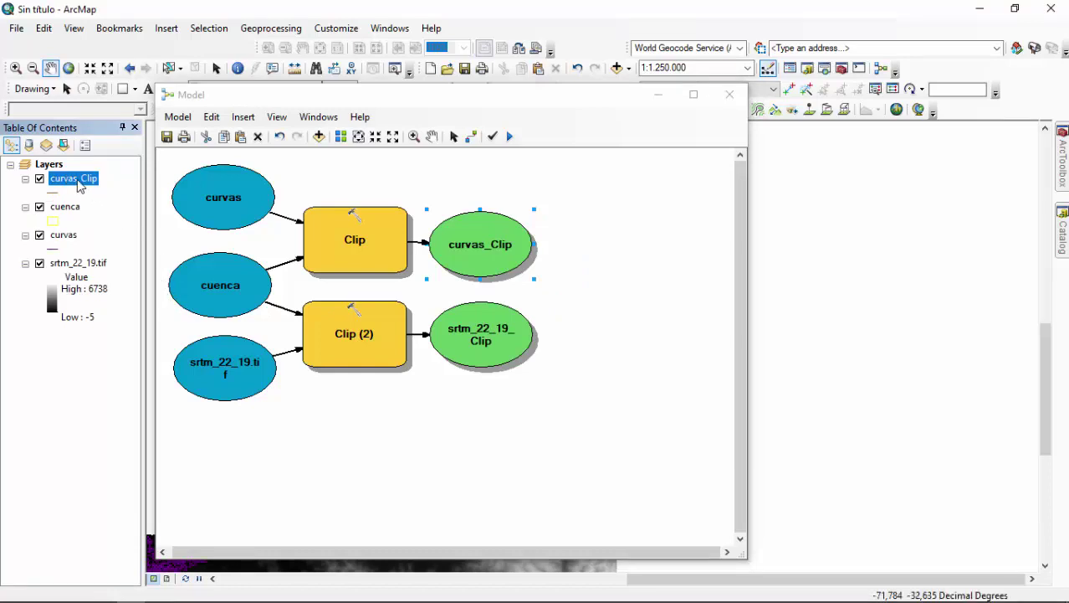
right_click(512, 328)
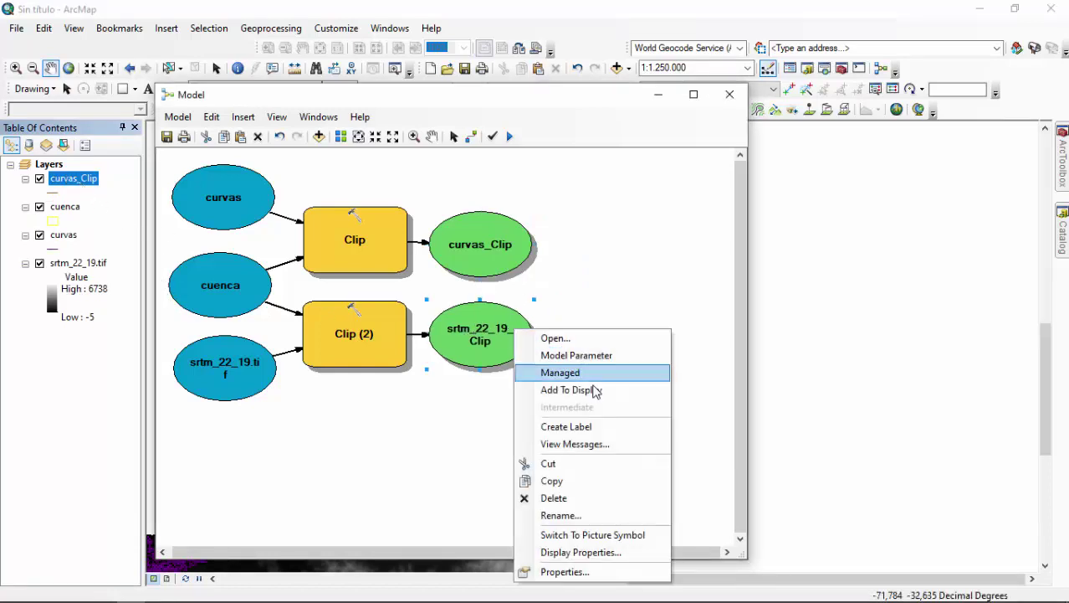
left_click(578, 390)
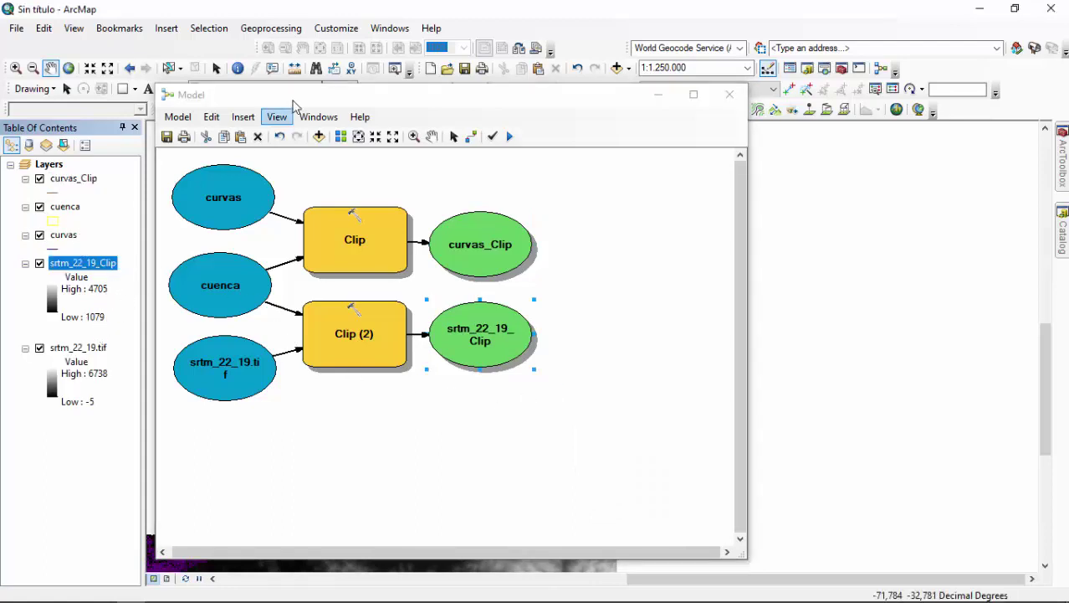
Step: Move the Model window clear of the map, hide the original srtm_22_19.tif and curvas layers, and frame the clipped basin at 1:300.000
left_click_drag(364, 98, 862, 165)
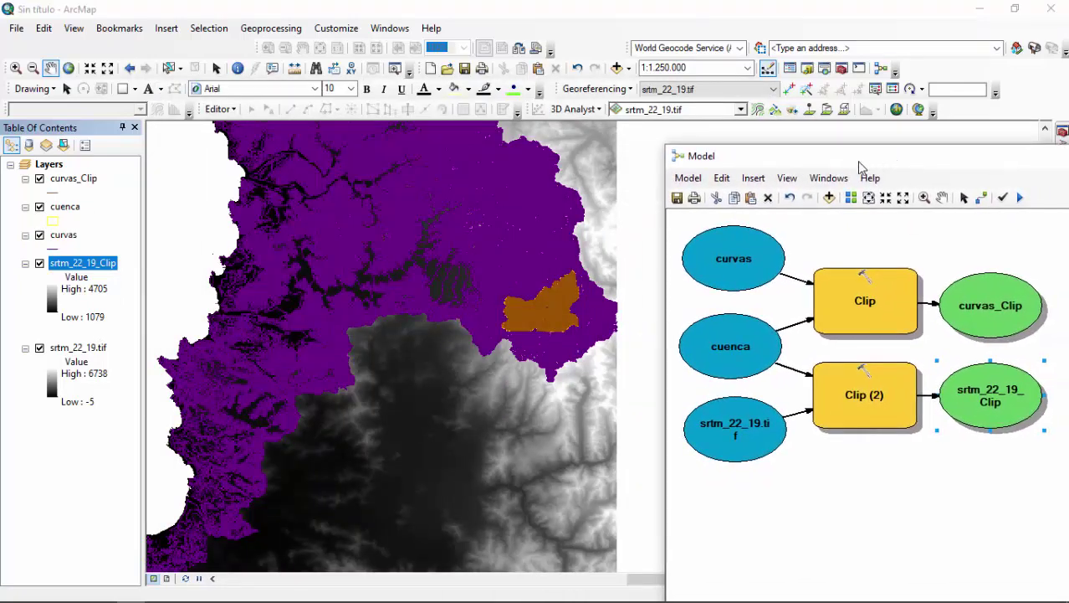
left_click(40, 347)
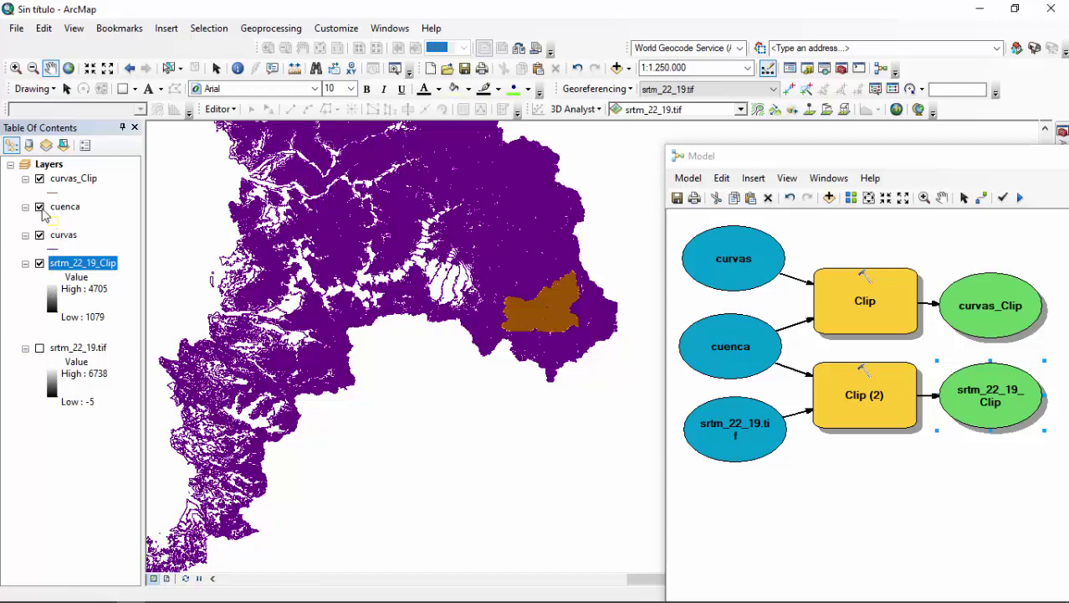
left_click(39, 235)
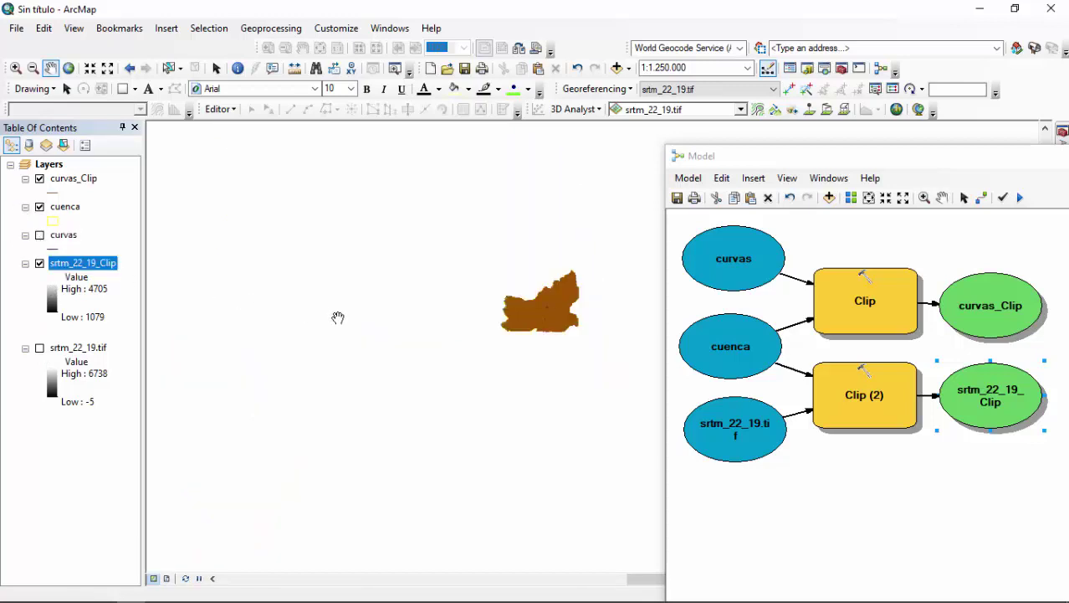
left_click_drag(536, 311, 366, 310)
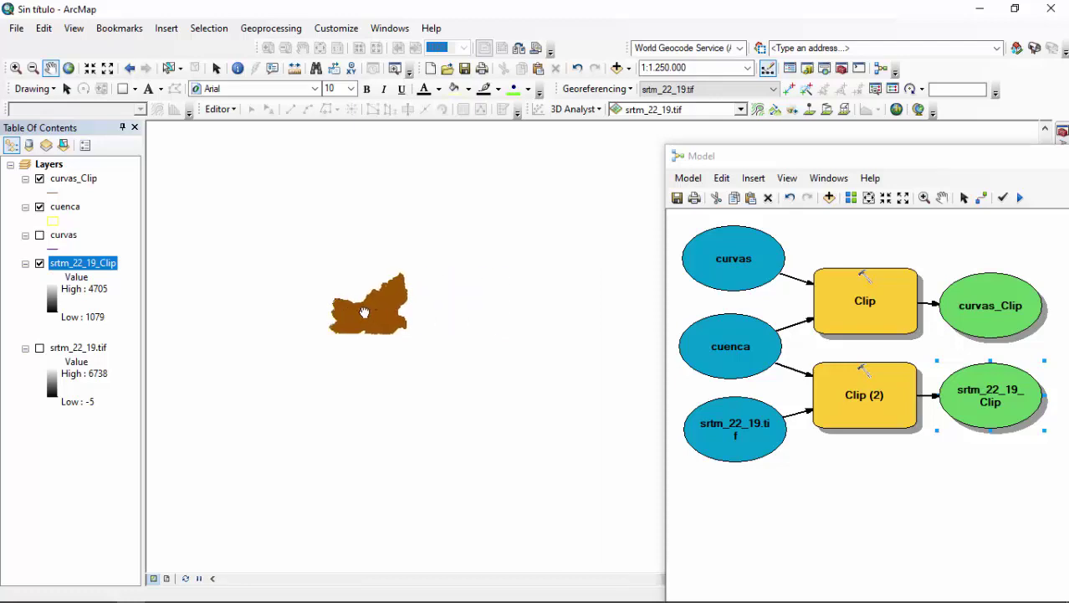
scroll(365, 309, "up", 4)
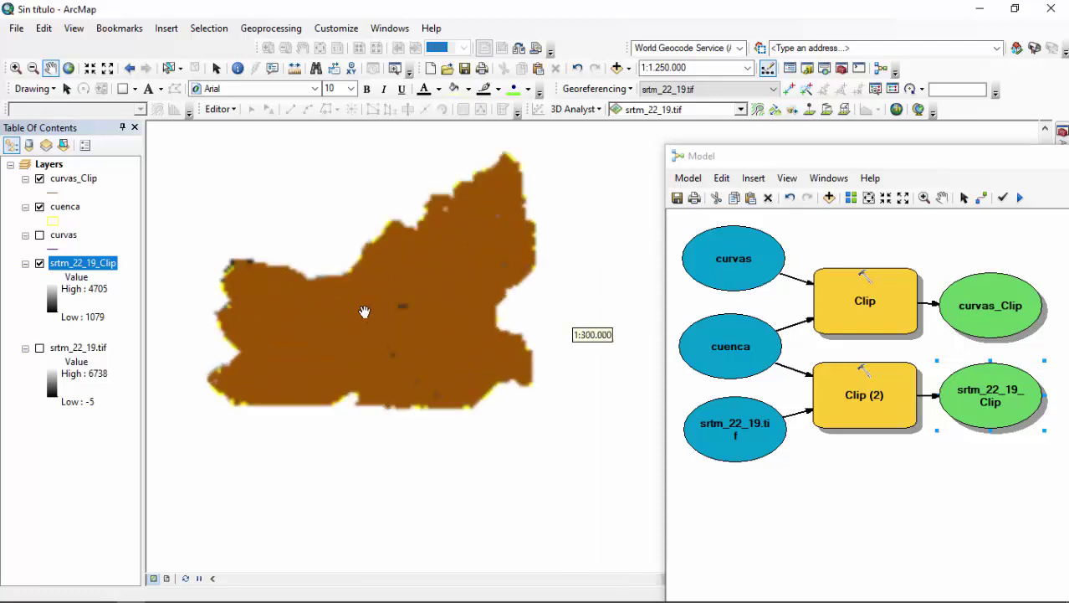
left_click_drag(390, 304, 398, 330)
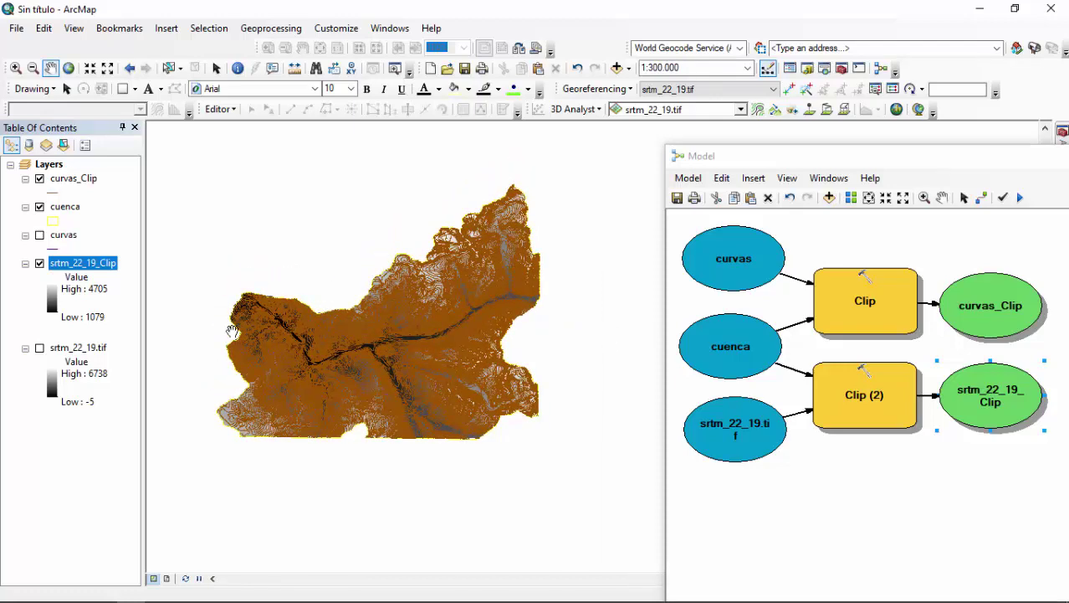
Step: Hide curvas_Clip and cuenca to inspect the srtm_22_19_Clip raster alone, toggling its visibility and leaving it hidden
left_click(39, 179)
left_click(40, 206)
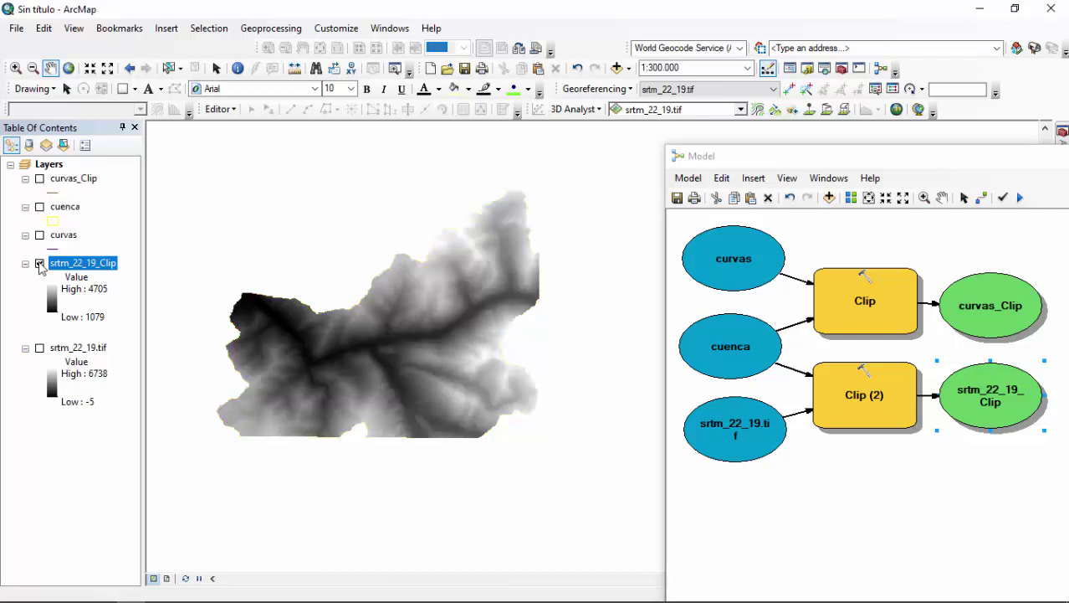
left_click(39, 263)
left_click(39, 263)
left_click(39, 263)
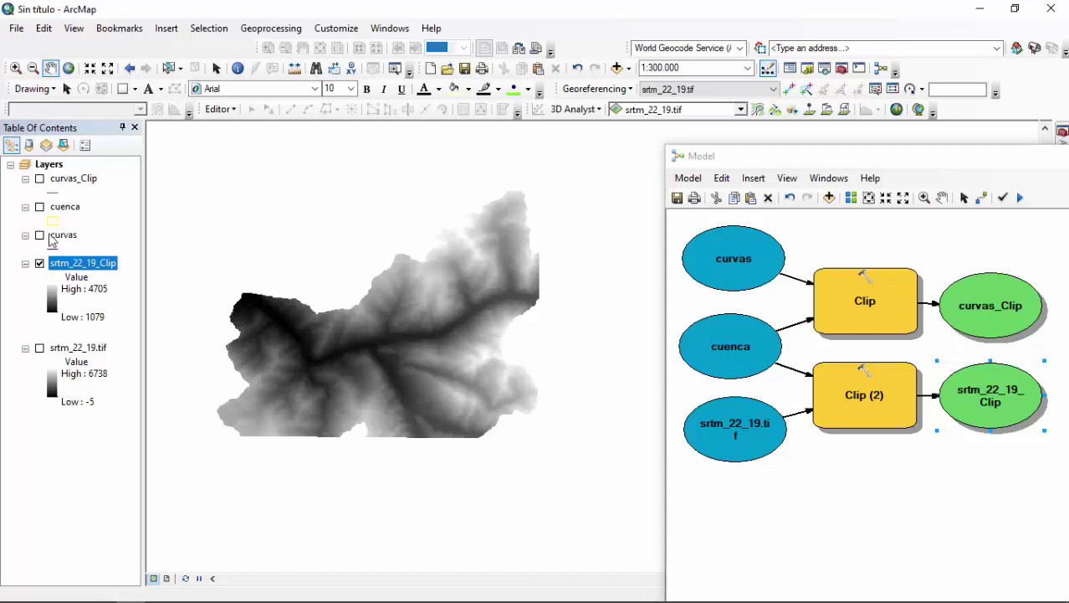
Step: Inspect the curvas_Clip contours on their own, and leave only the cuenca outline displayed
left_click(39, 179)
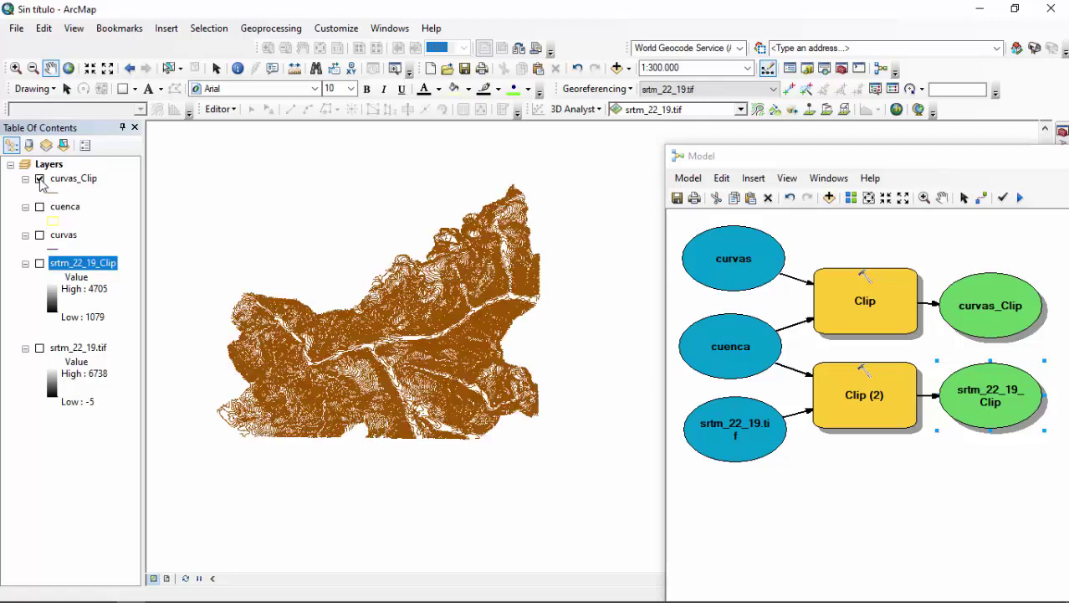
left_click(40, 179)
left_click(39, 179)
left_click(39, 208)
left_click(40, 179)
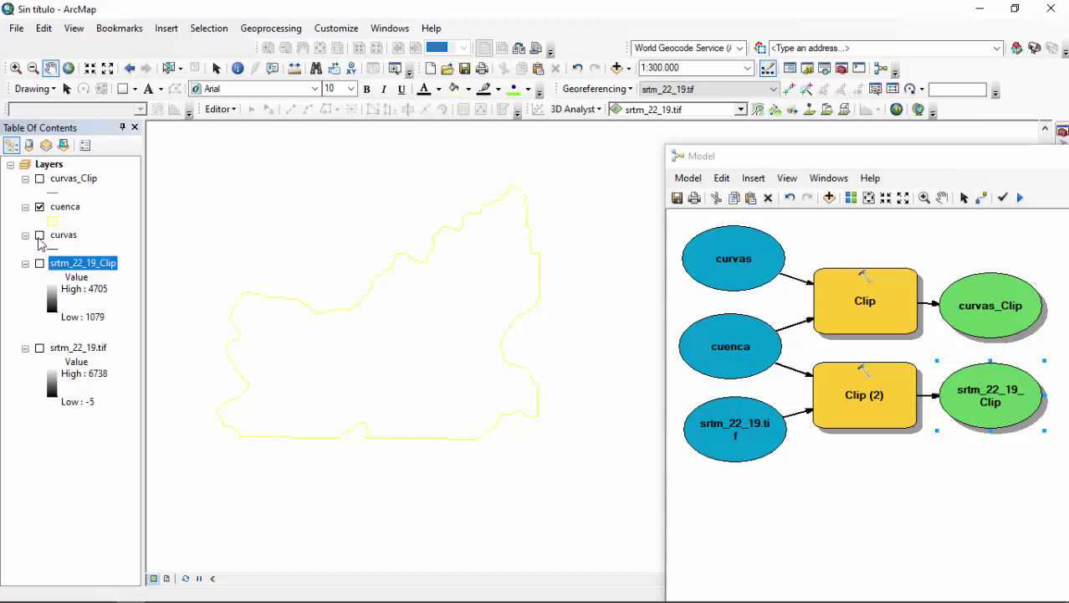
Step: Display srtm_22_19_Clip and curvas_Clip together with the cuenca outline, and bring the Model window back over the map
left_click(40, 263)
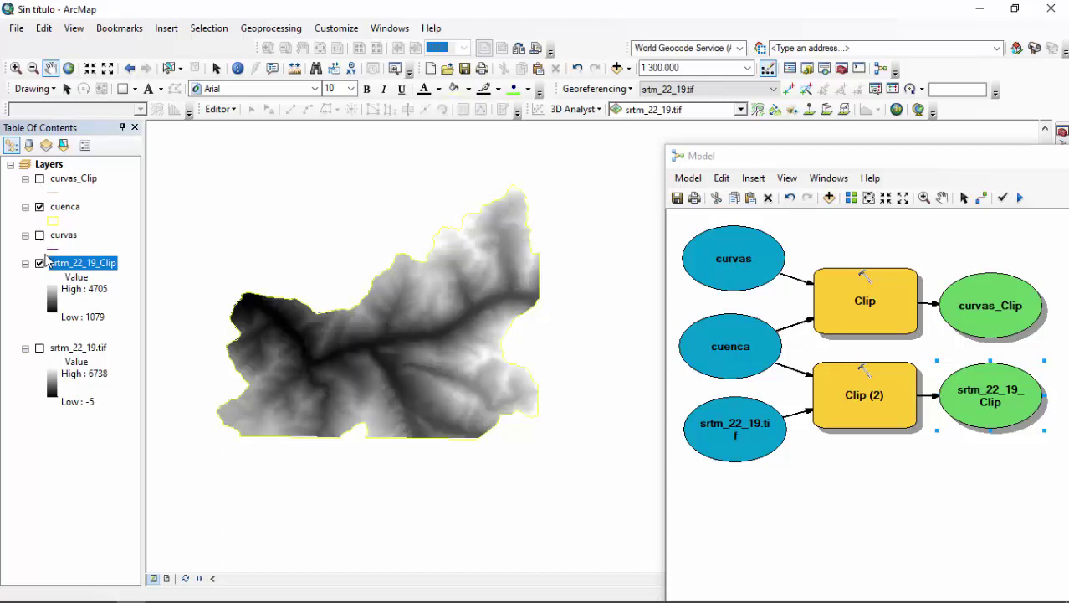
left_click(39, 179)
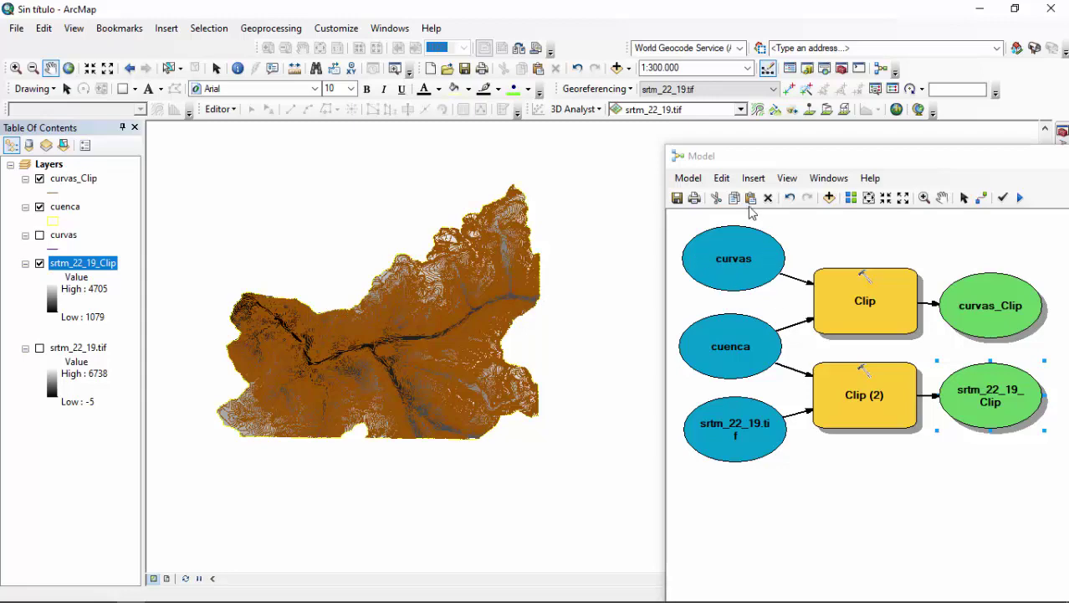
left_click_drag(819, 159, 353, 84)
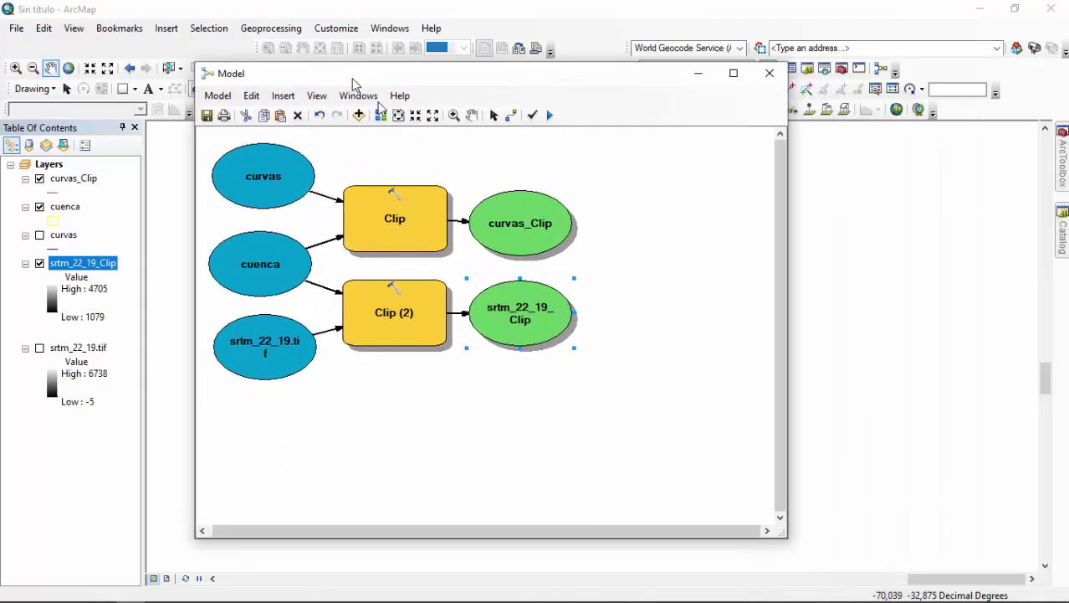